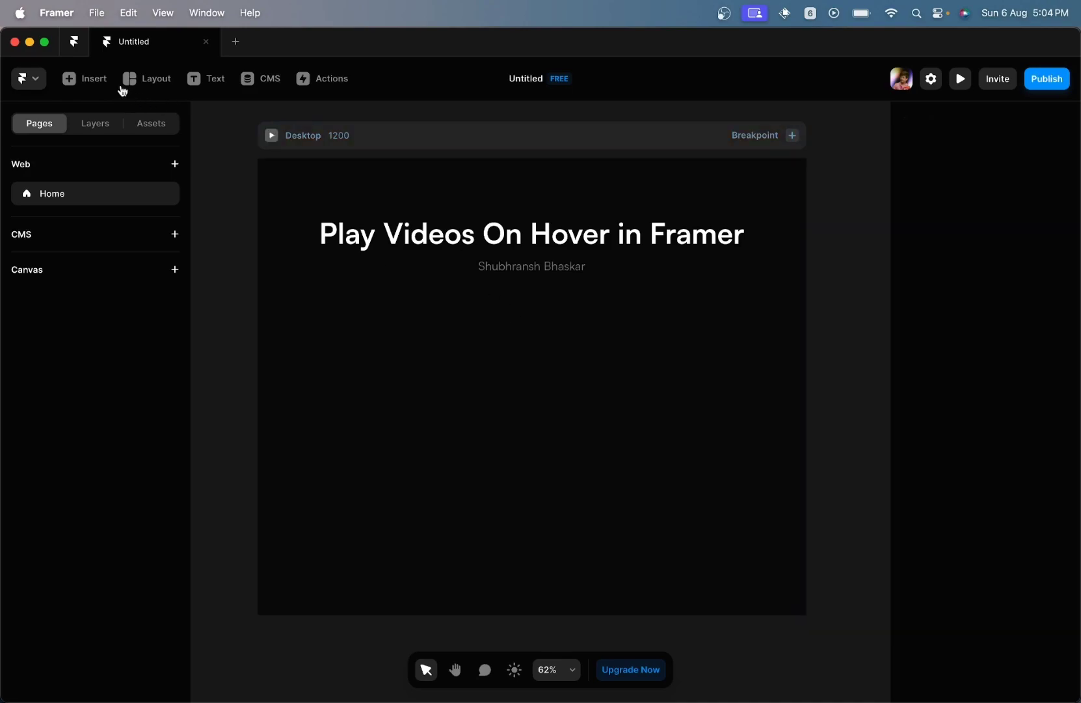
Step: Insert a Video element on the Home page below the title
left_click(92, 79)
mouse_move(121, 553)
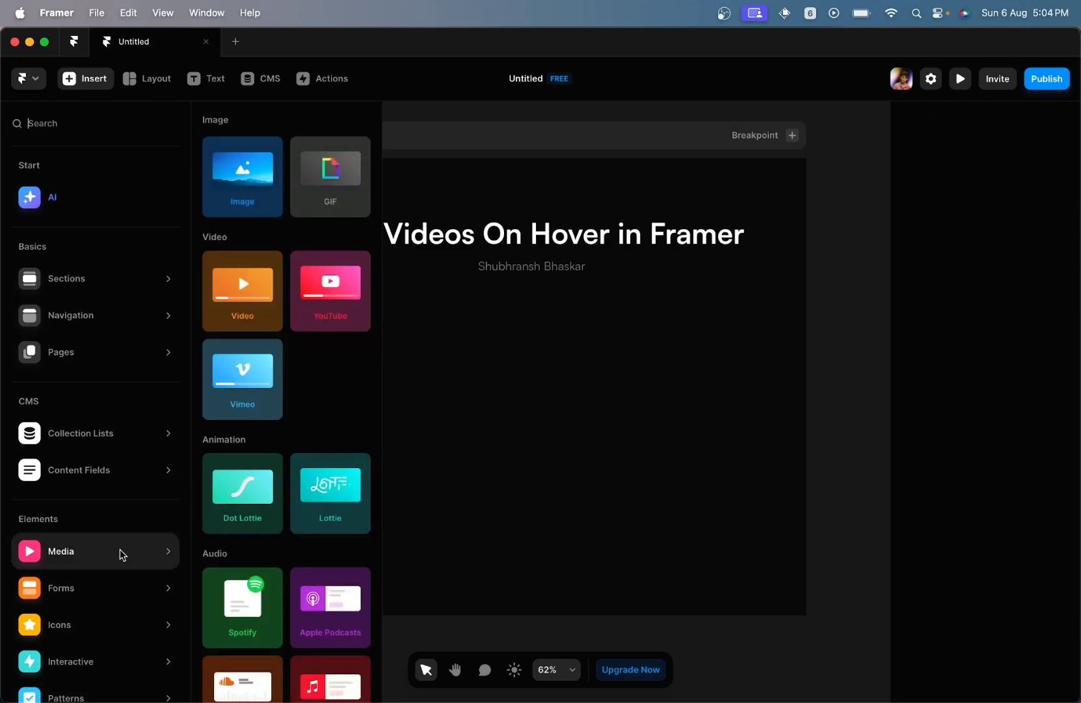
left_click_drag(241, 307, 457, 372)
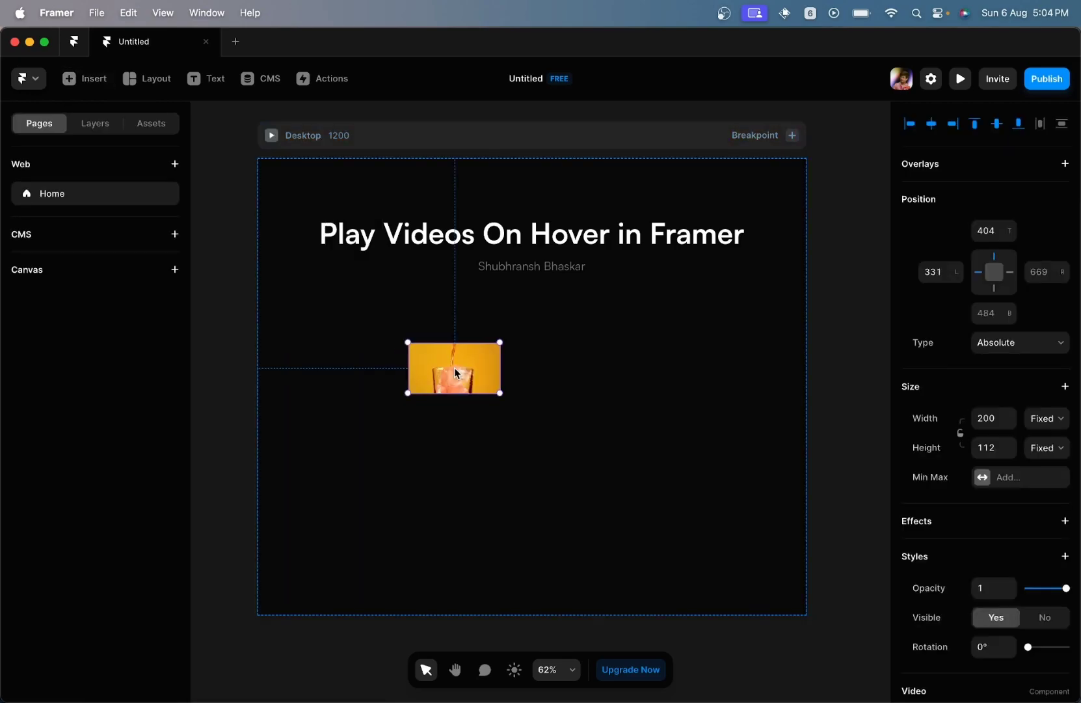
Step: Resize the video to 500 × 500 and centre it below the title
left_click(998, 417)
type("500")
left_click(998, 442)
type("500")
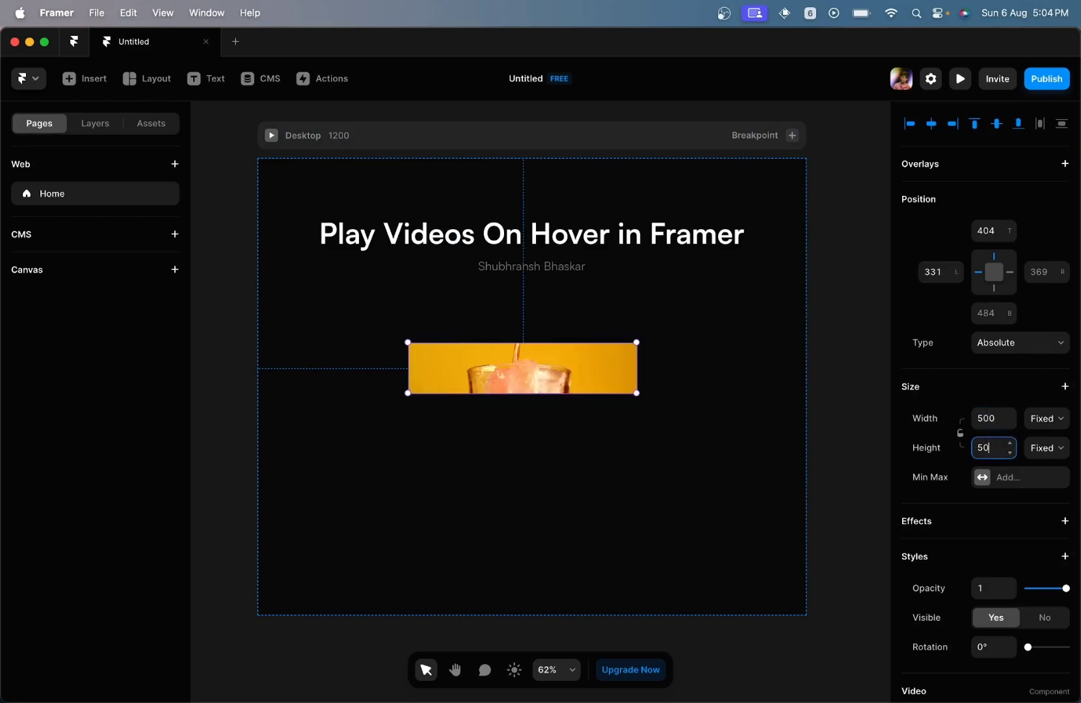
mouse_move(558, 463)
left_mouse_down()
mouse_move(572, 450)
mouse_move(566, 440)
left_mouse_up()
Step: Round the video's corners with a radius of 24
scroll(1052, 578, "down", 10)
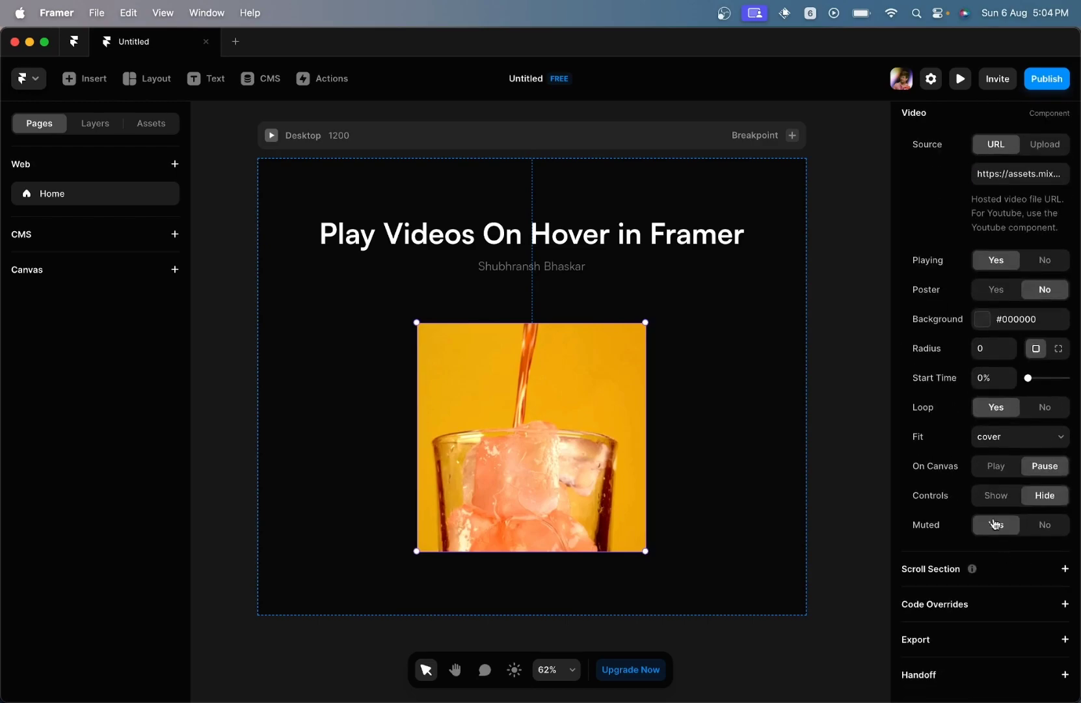
left_click(982, 351)
type("24")
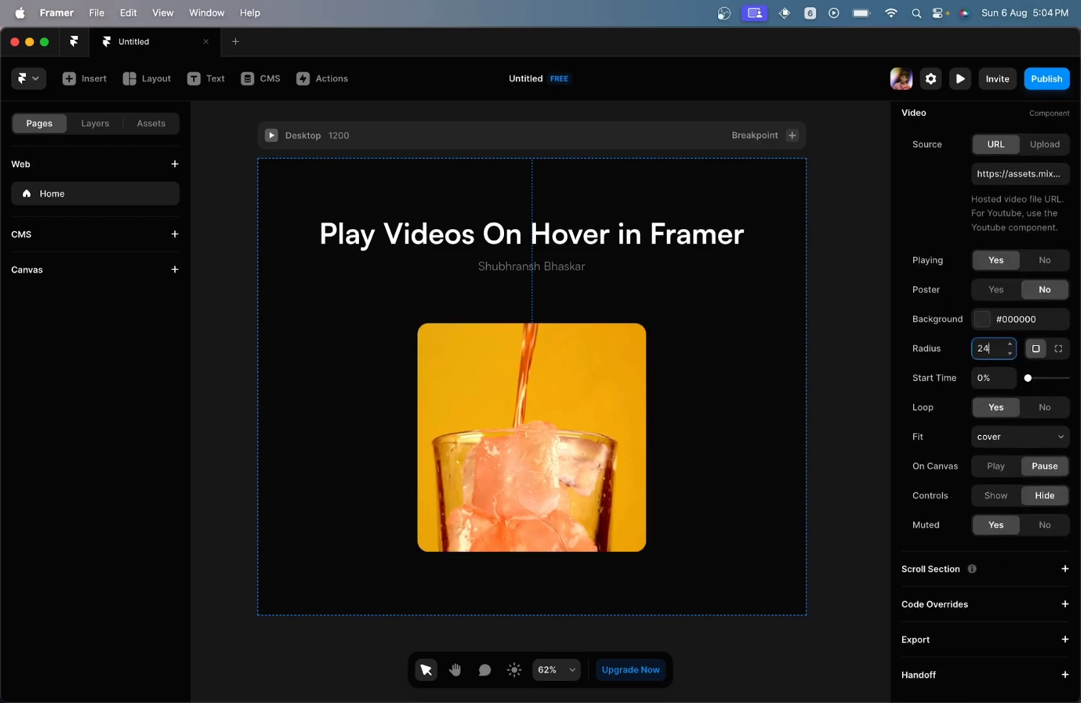
key("Return")
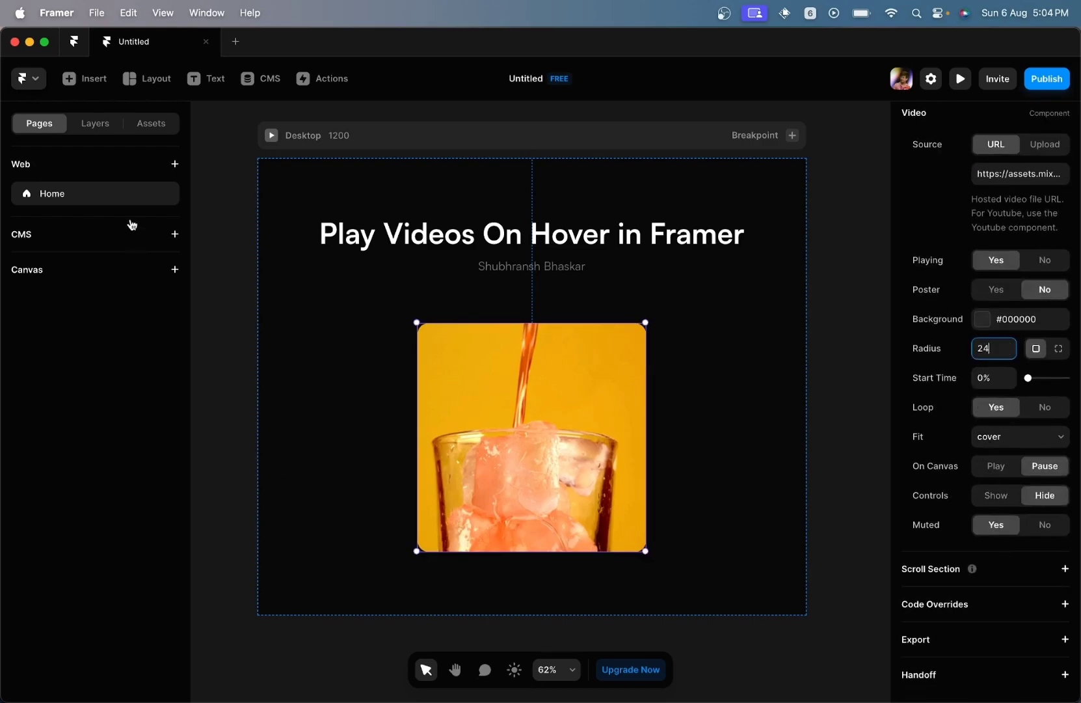
Step: Wrap the Video layer in a stack from the Layers panel
left_click(95, 123)
right_click(95, 190)
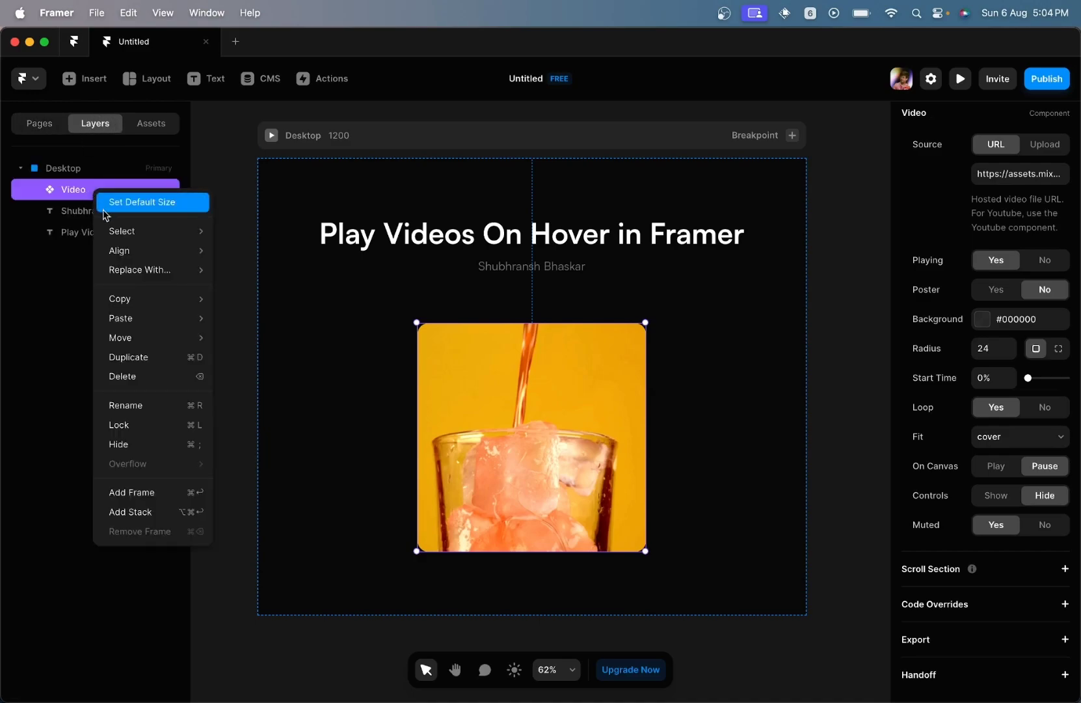
left_click(148, 512)
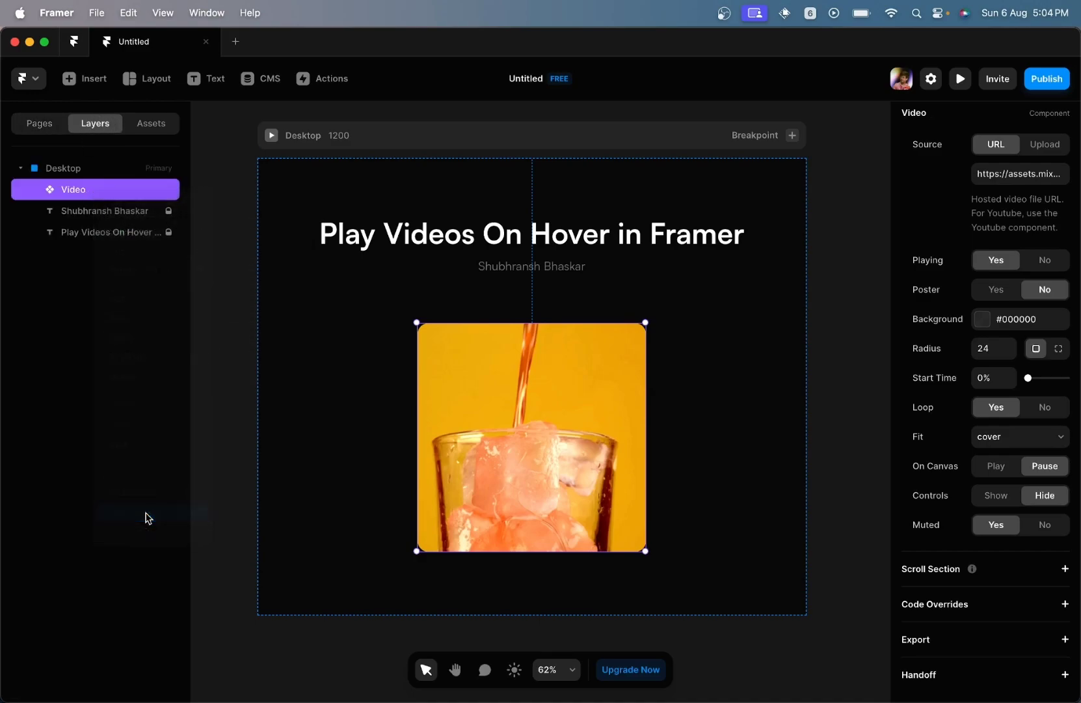
Step: Turn the Columns stack into a component named VideoHover
right_click(120, 194)
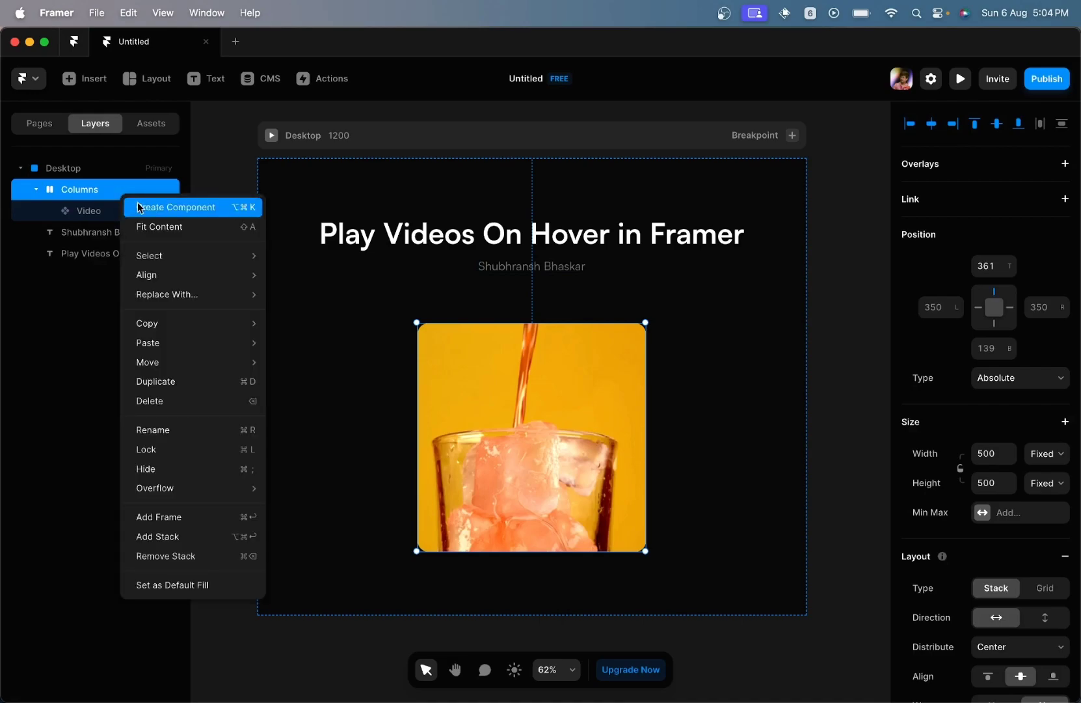
left_click(139, 207)
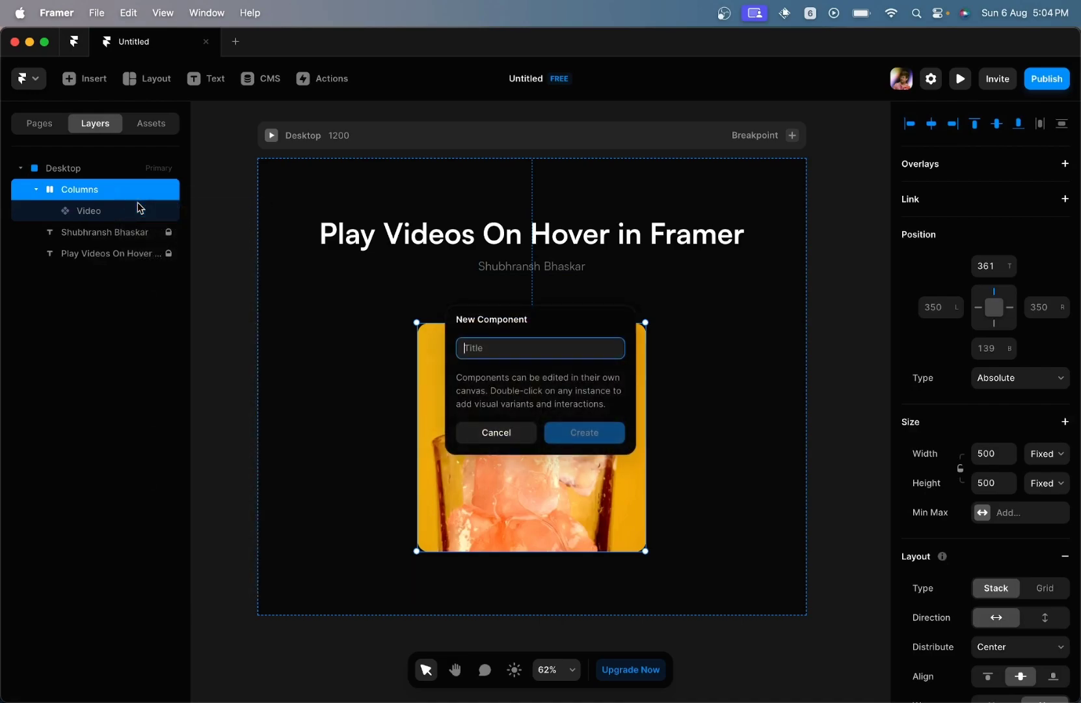
type("Vide")
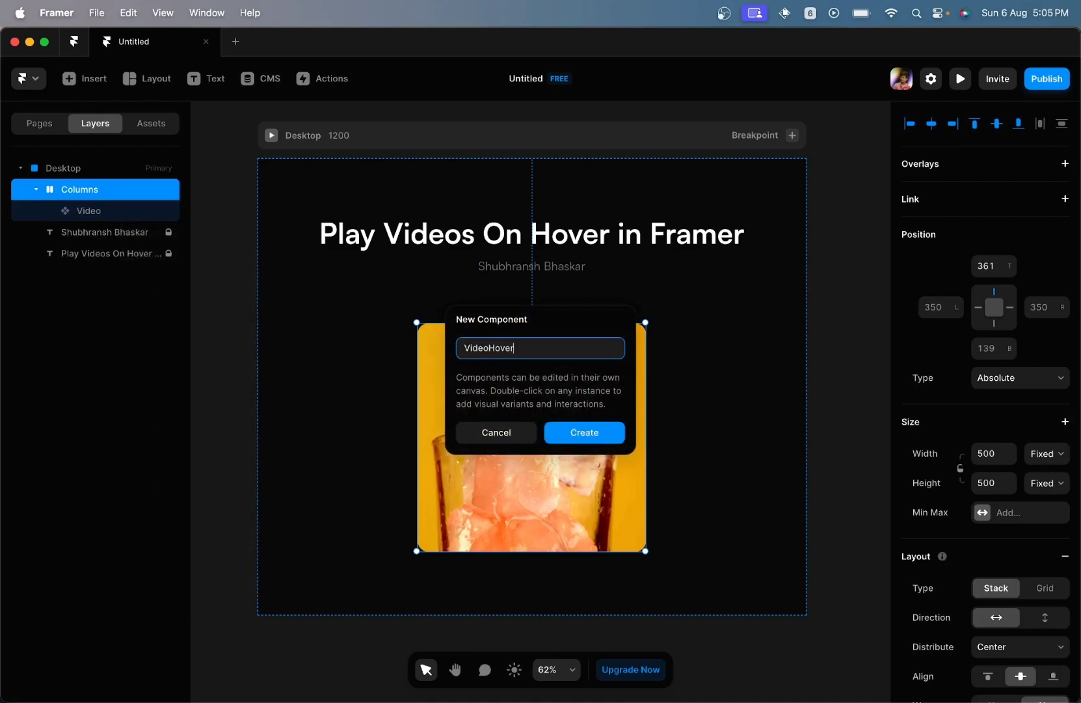
type("oHover")
left_click(612, 440)
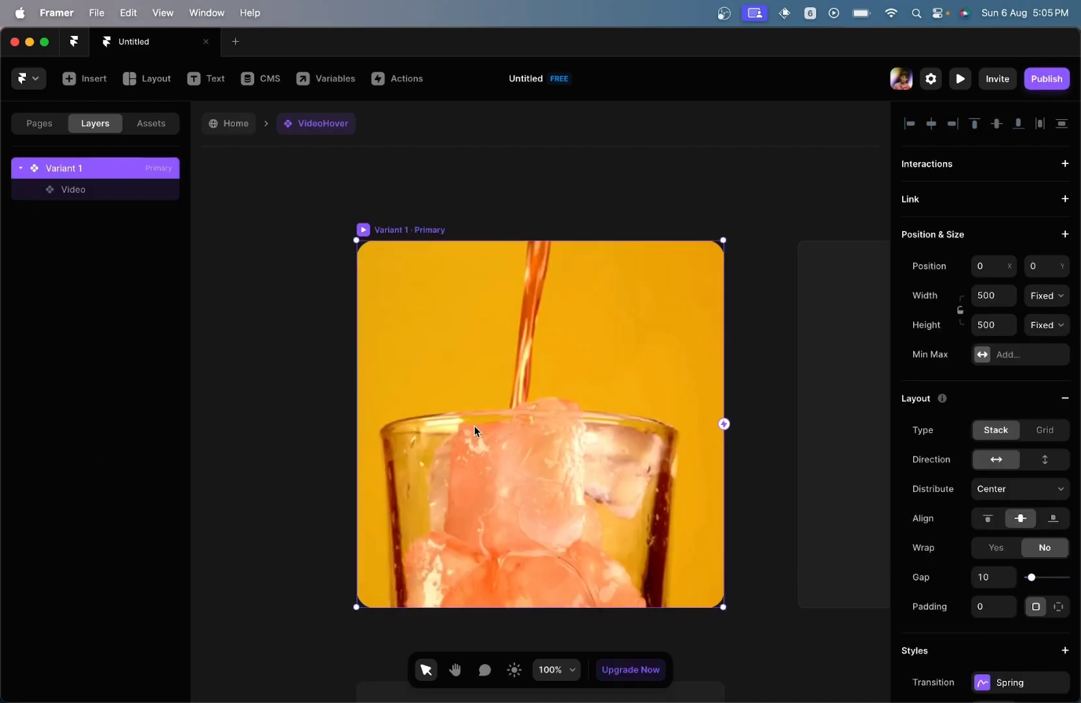
Step: Draw a two-frame Rows stack and size it to 100% width and 100% height
left_click(156, 81)
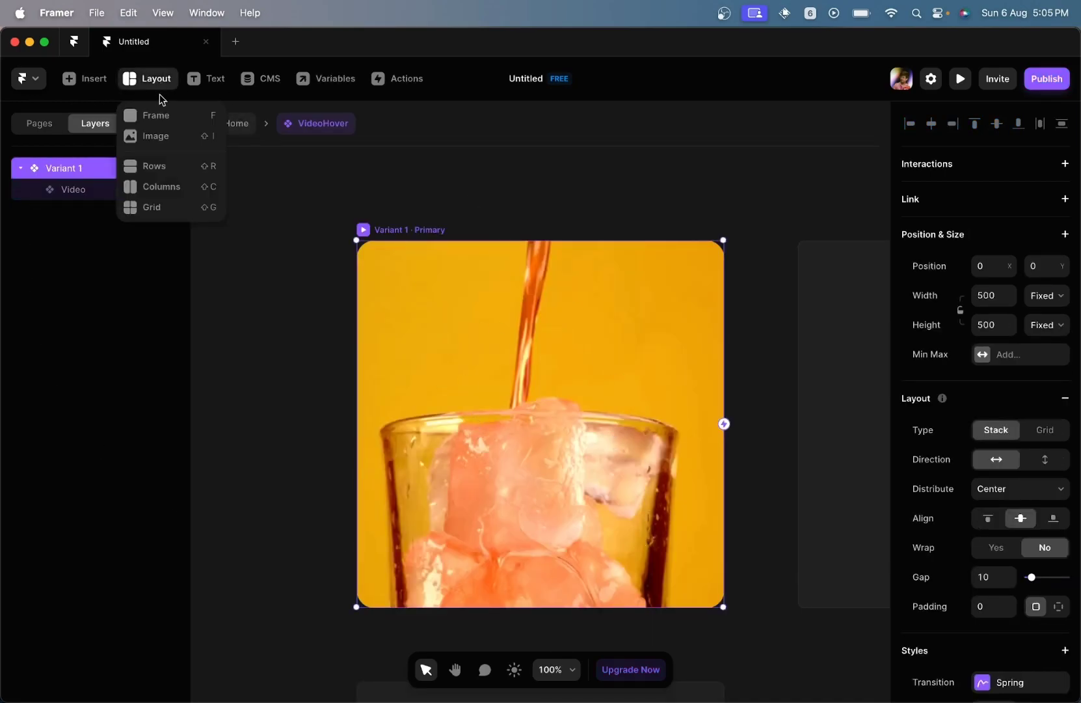
left_click(160, 164)
left_click_drag(440, 345, 595, 490)
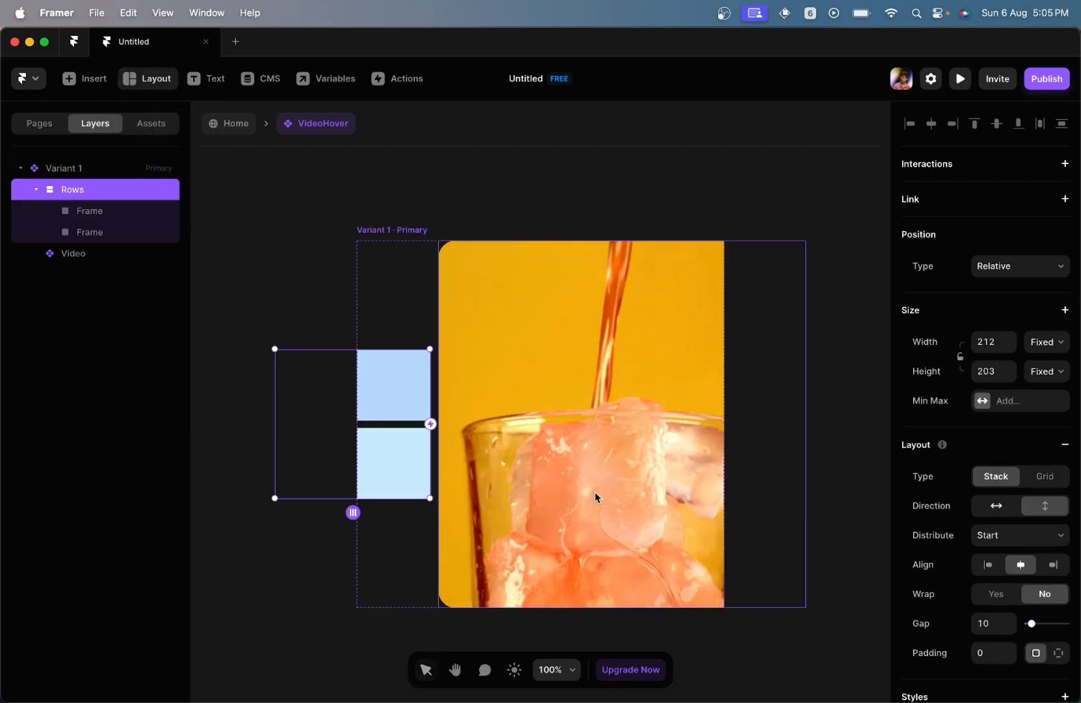
left_click(992, 342)
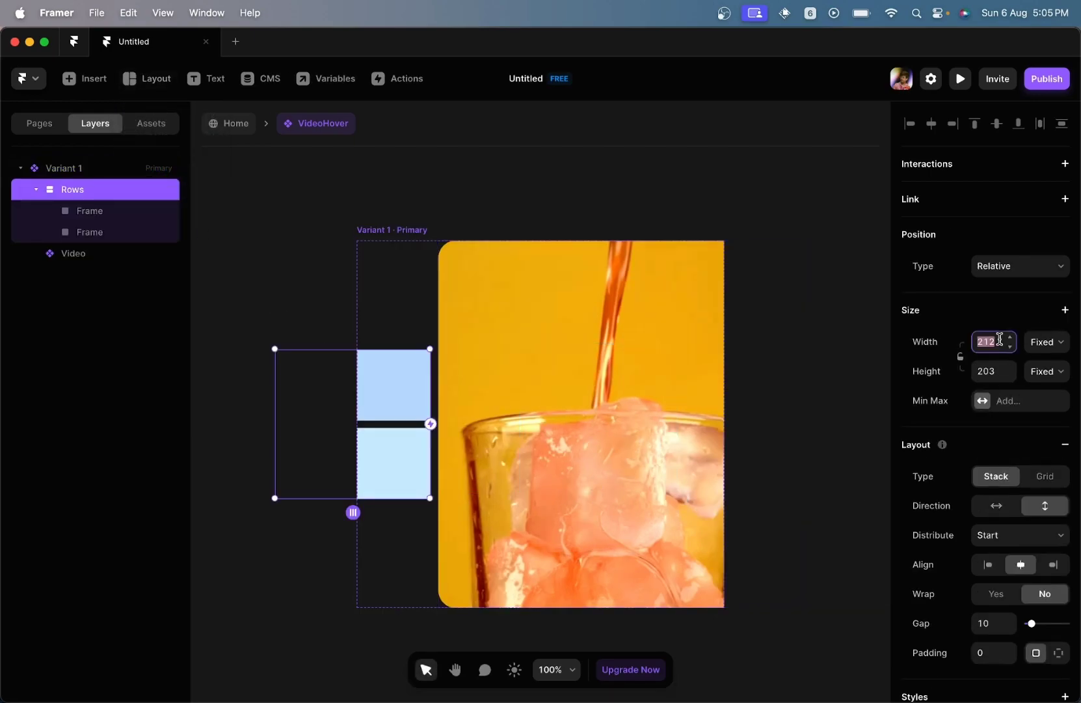
type("100%")
key("Return")
key("Tab")
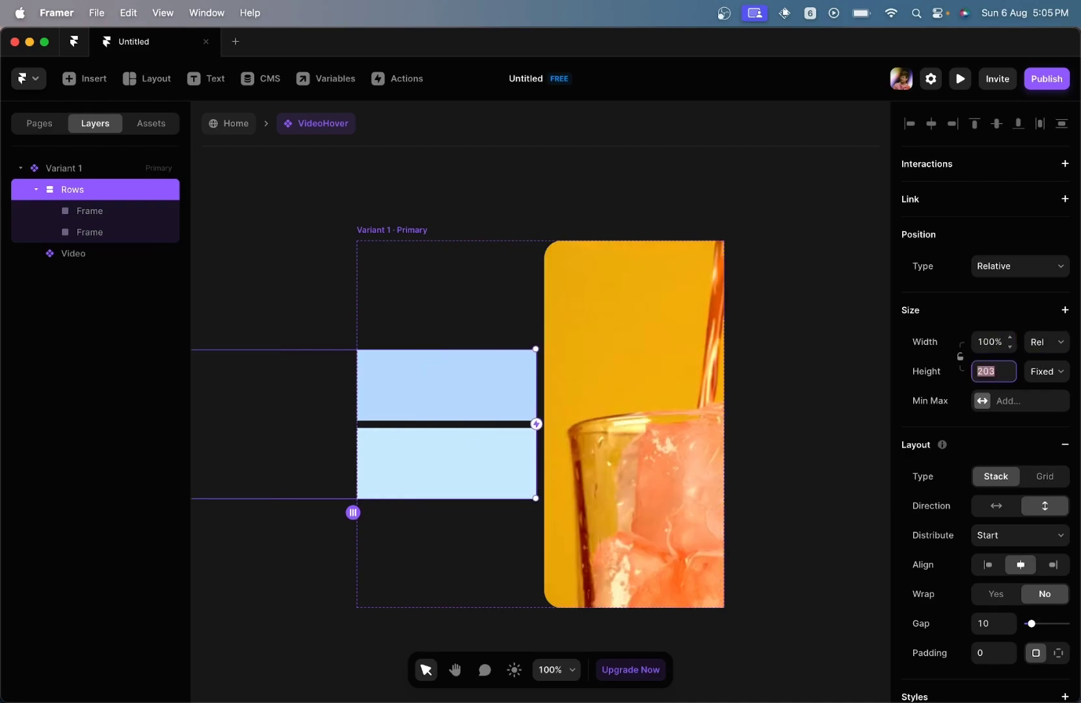
type("100%")
key("Return")
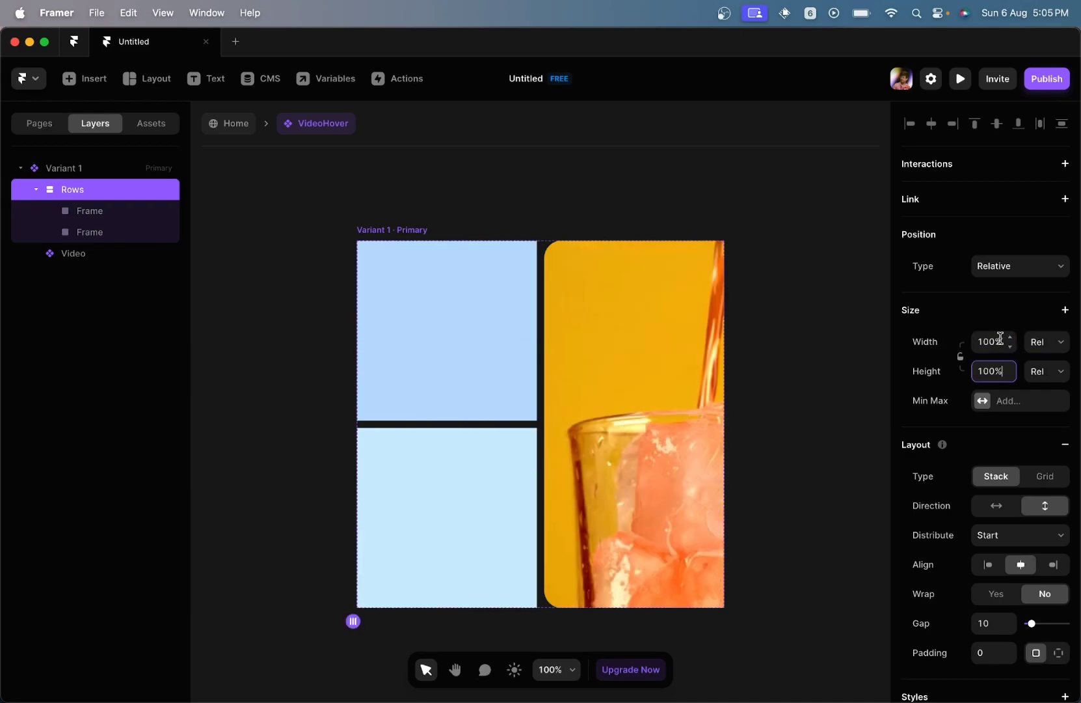
Step: Make the stack absolutely positioned, pinned at 0 on every side
left_click(1009, 267)
left_click(1009, 250)
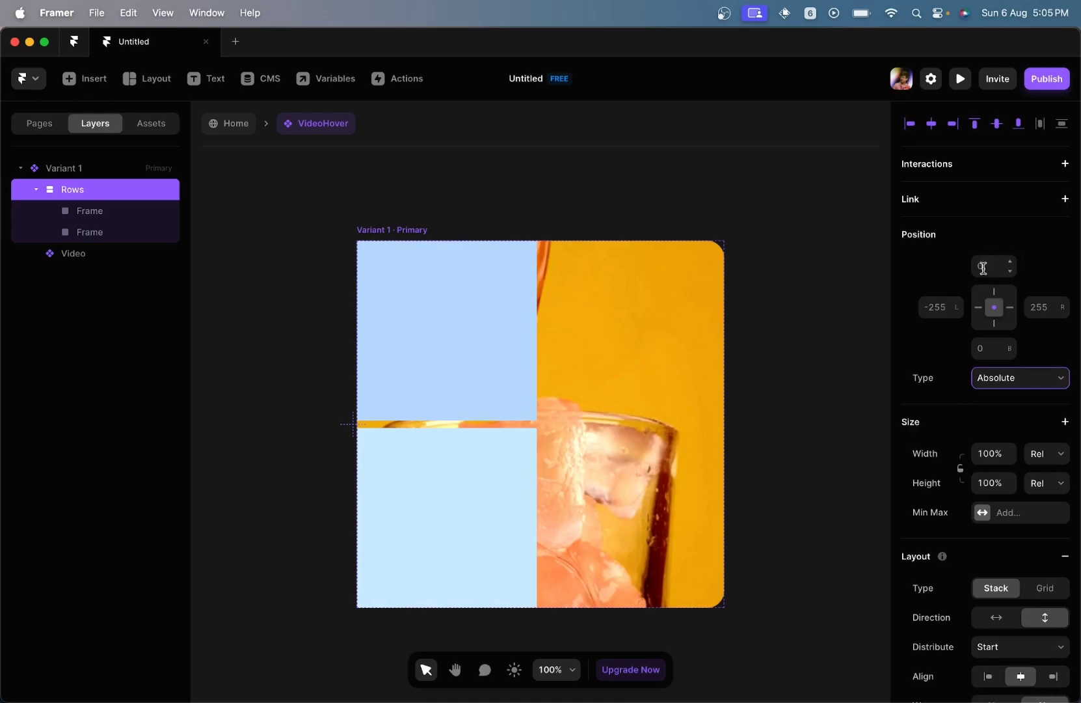
left_click(993, 308)
left_click(940, 308)
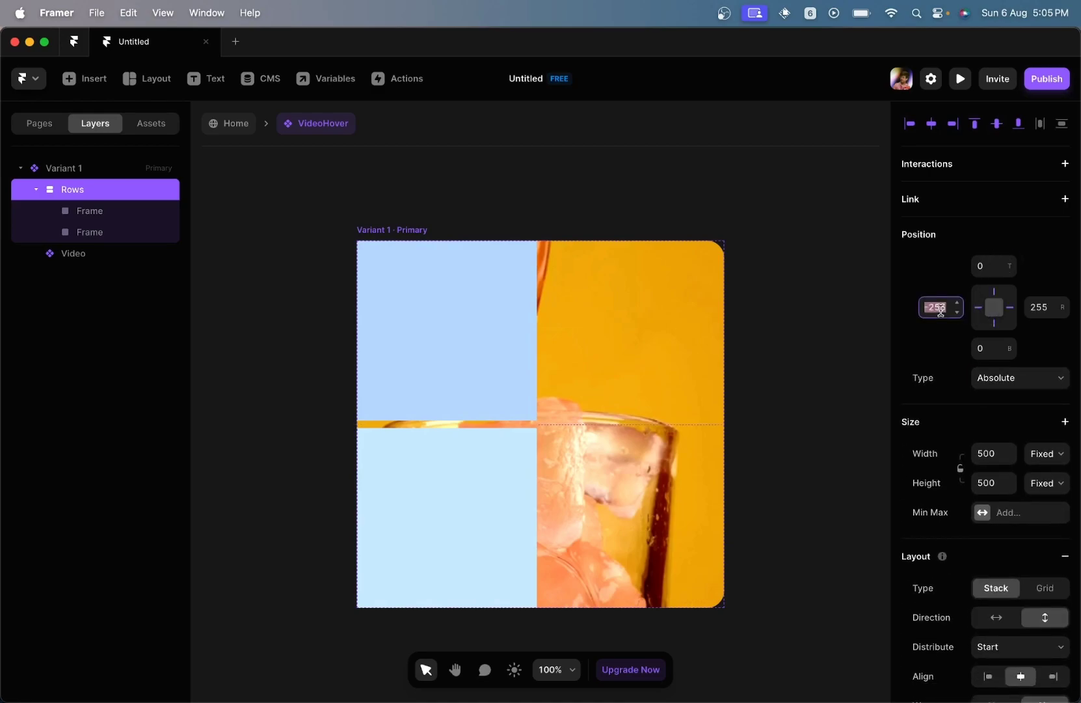
type("0")
left_click(1038, 307)
type("0")
key("Return")
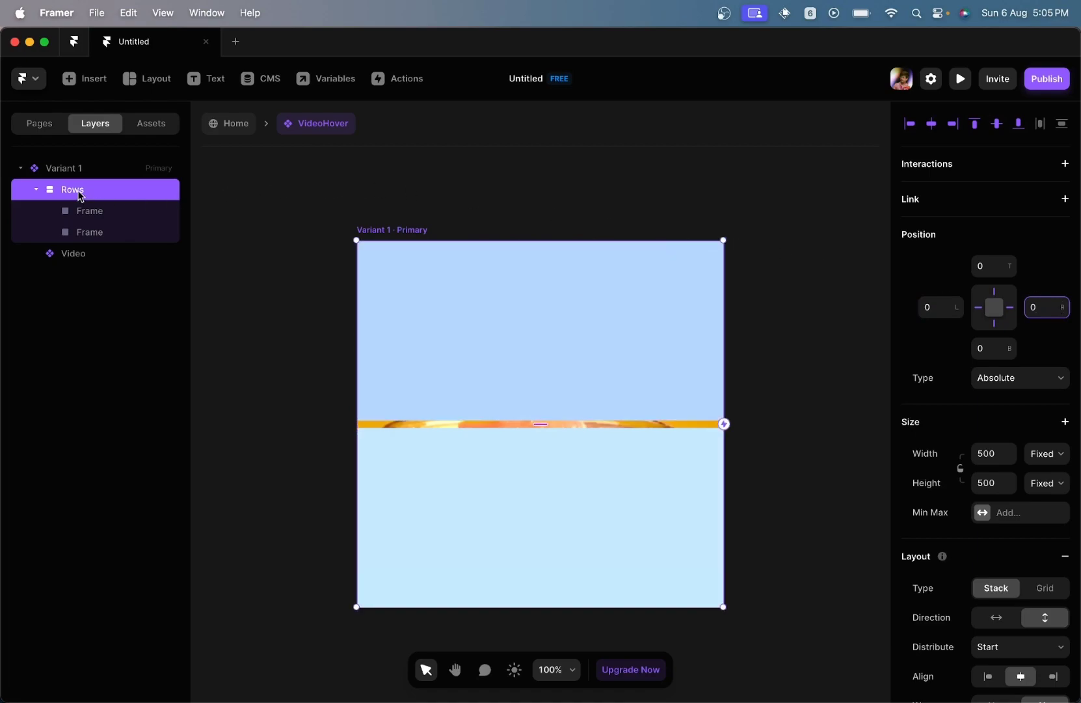
Step: Rename the stack to Overlay
double_click(72, 189)
type("Overlay")
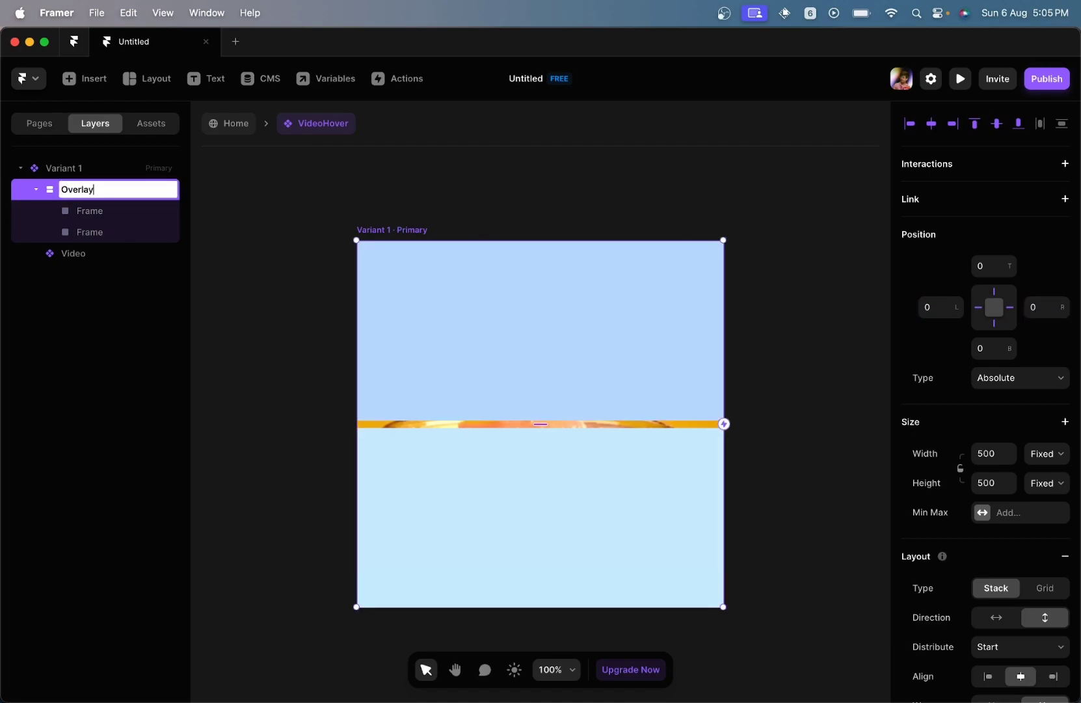
key("Return")
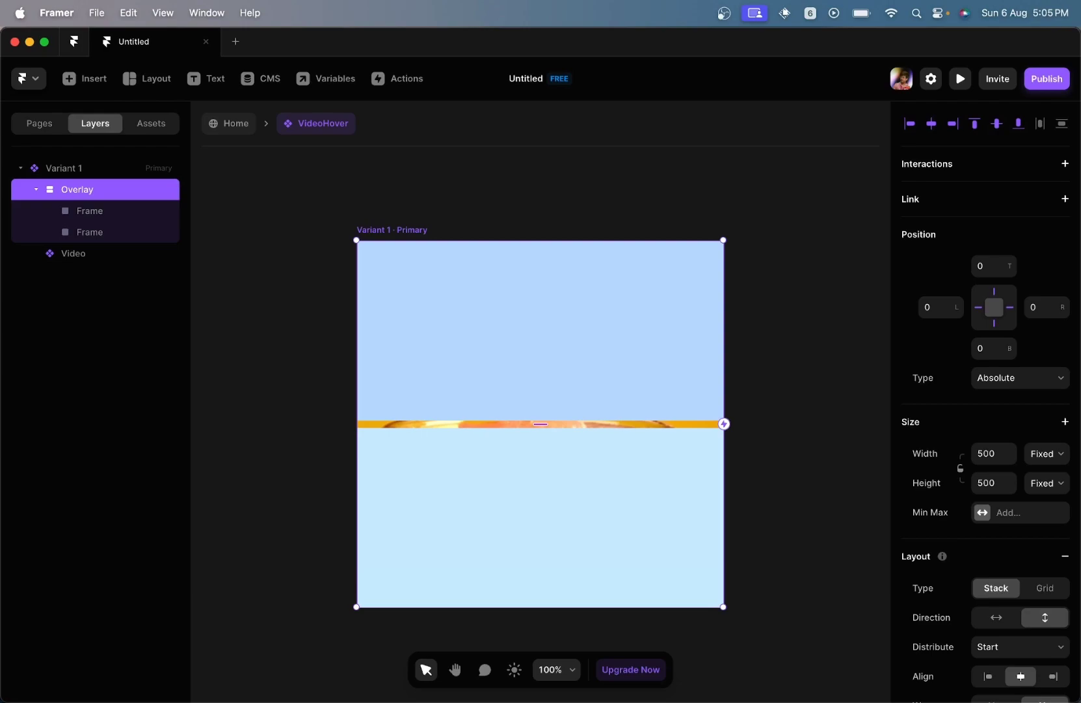
Step: Delete both placeholder frames inside the Overlay
left_click(62, 216)
key("Delete")
left_click(99, 215)
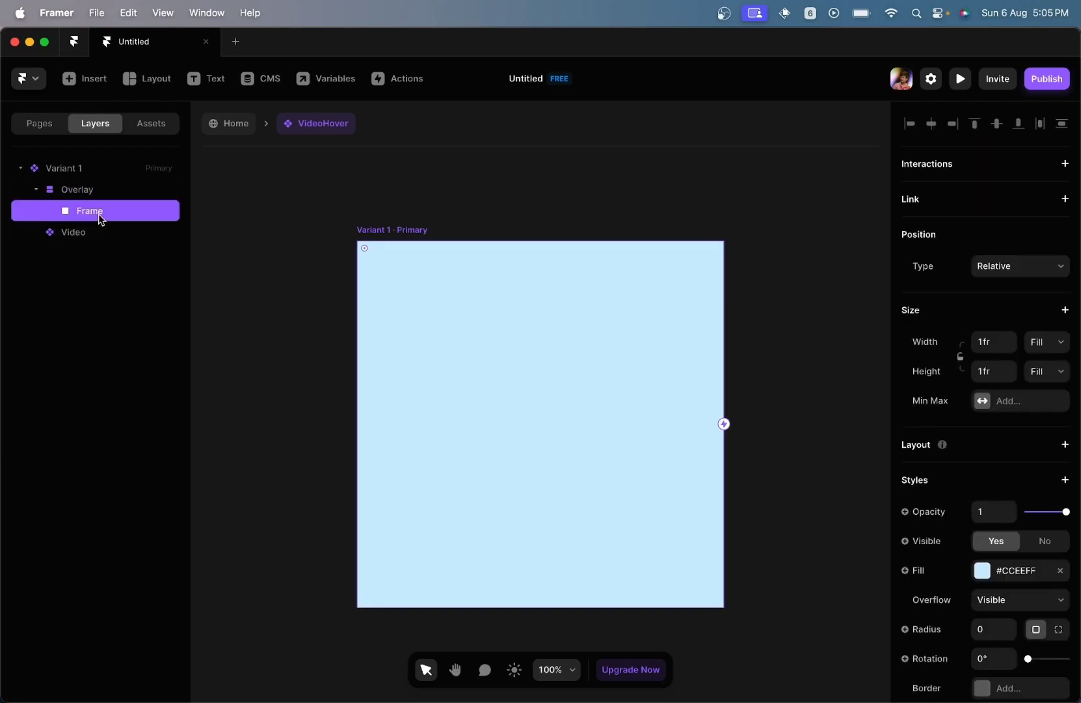
key("Delete")
Step: Give the Overlay a black #000000 fill at 50% opacity
left_click(108, 190)
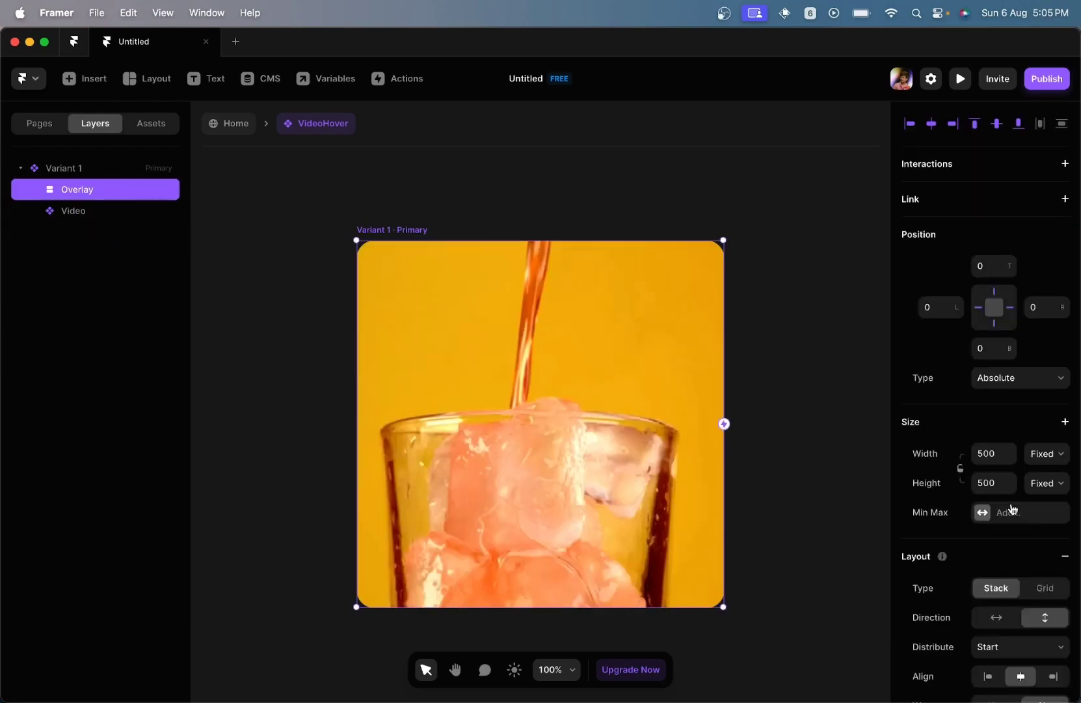
scroll(1013, 509, "down", 5)
left_click(989, 514)
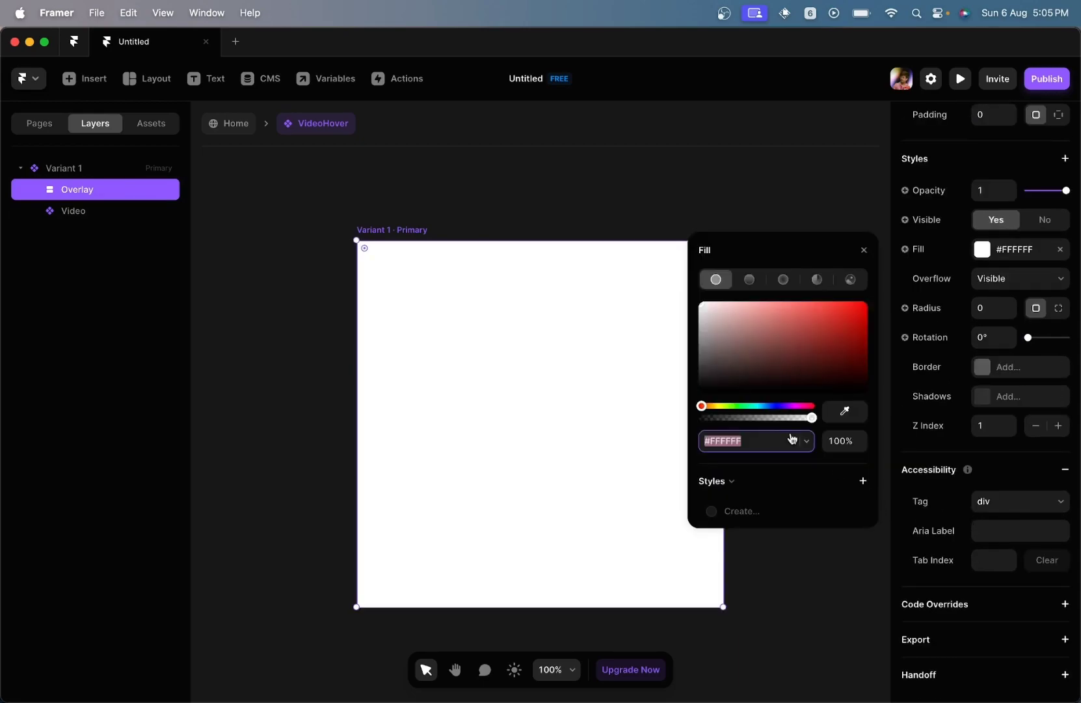
left_click_drag(773, 378, 855, 436)
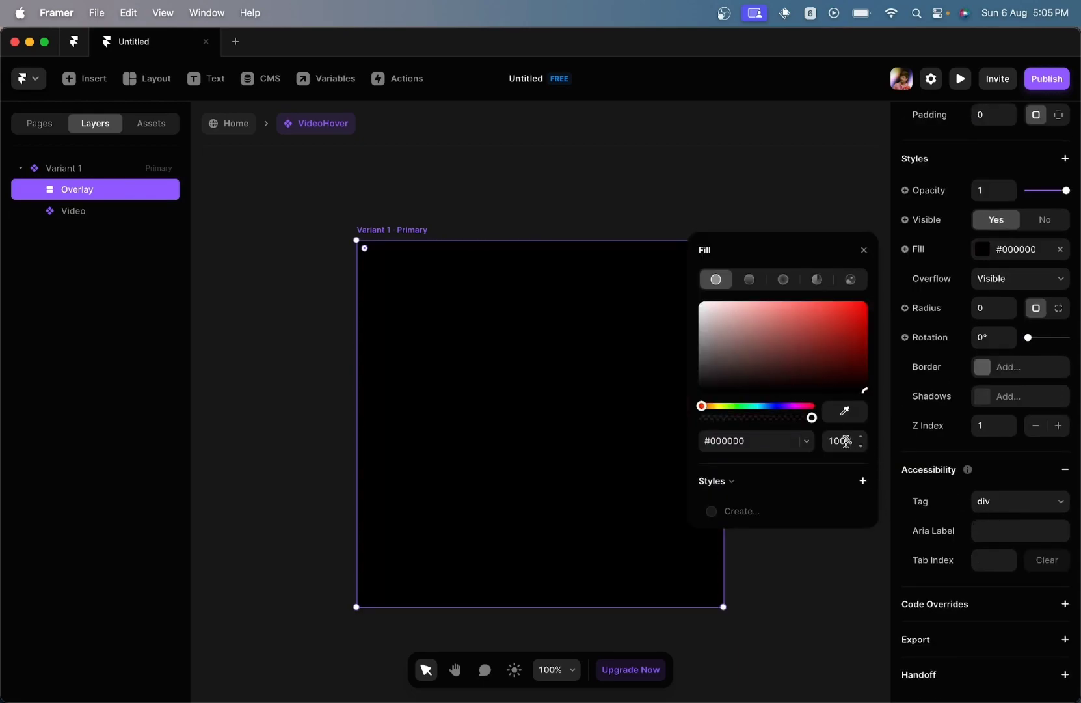
left_click(845, 442)
type("50")
key("Return")
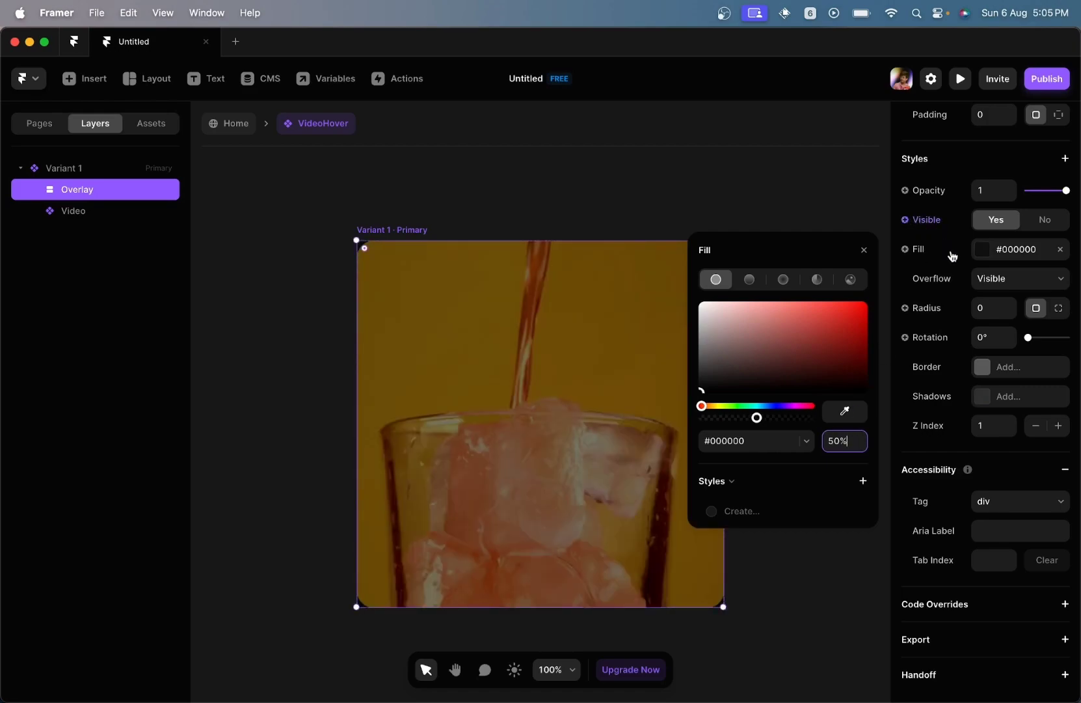
Step: Set the Overlay's Distribute option to Center
scroll(976, 347, "up", 2)
left_click(1007, 121)
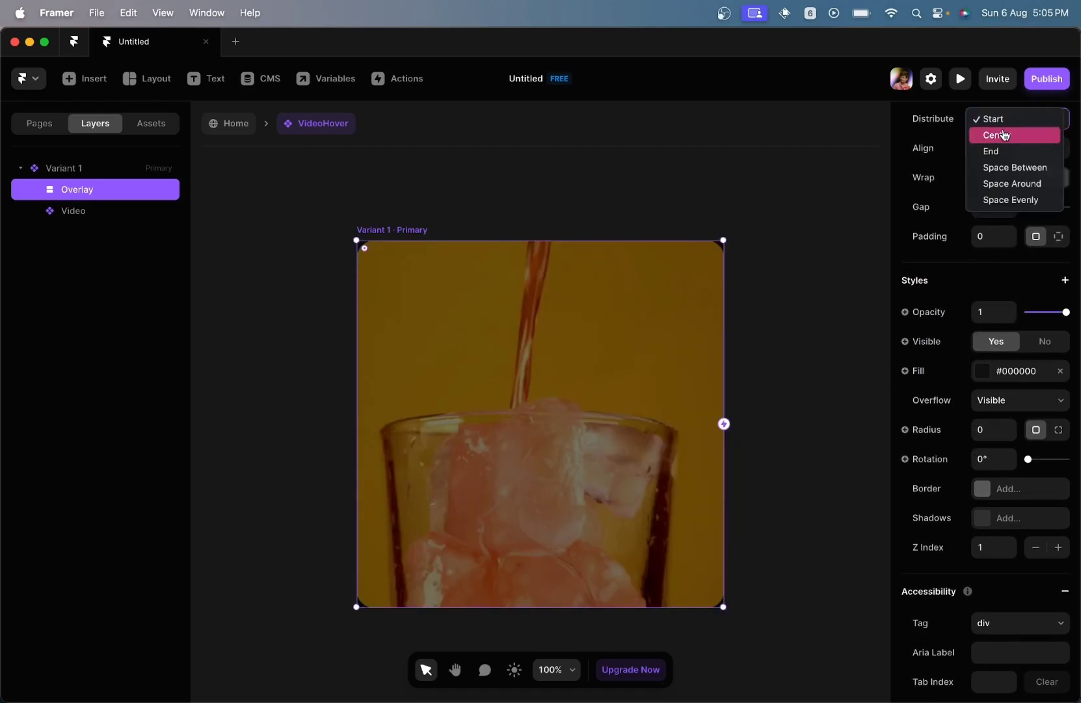
left_click(1005, 138)
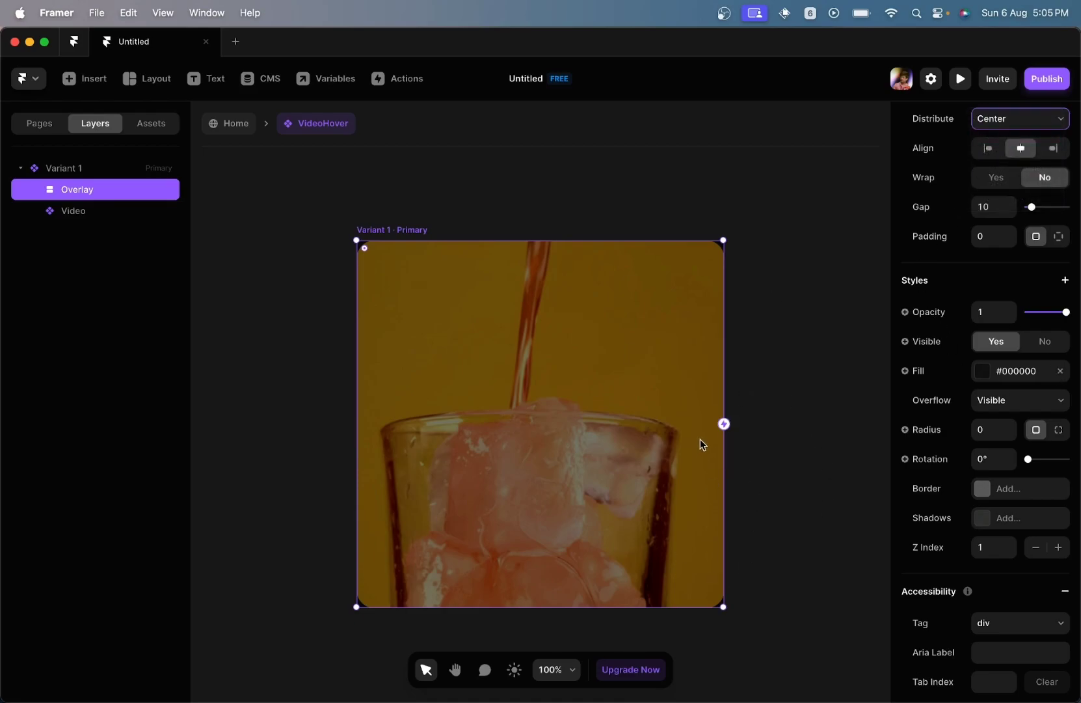
Step: Draw a new Rows stack over the video and delete its placeholder frames
left_click(157, 81)
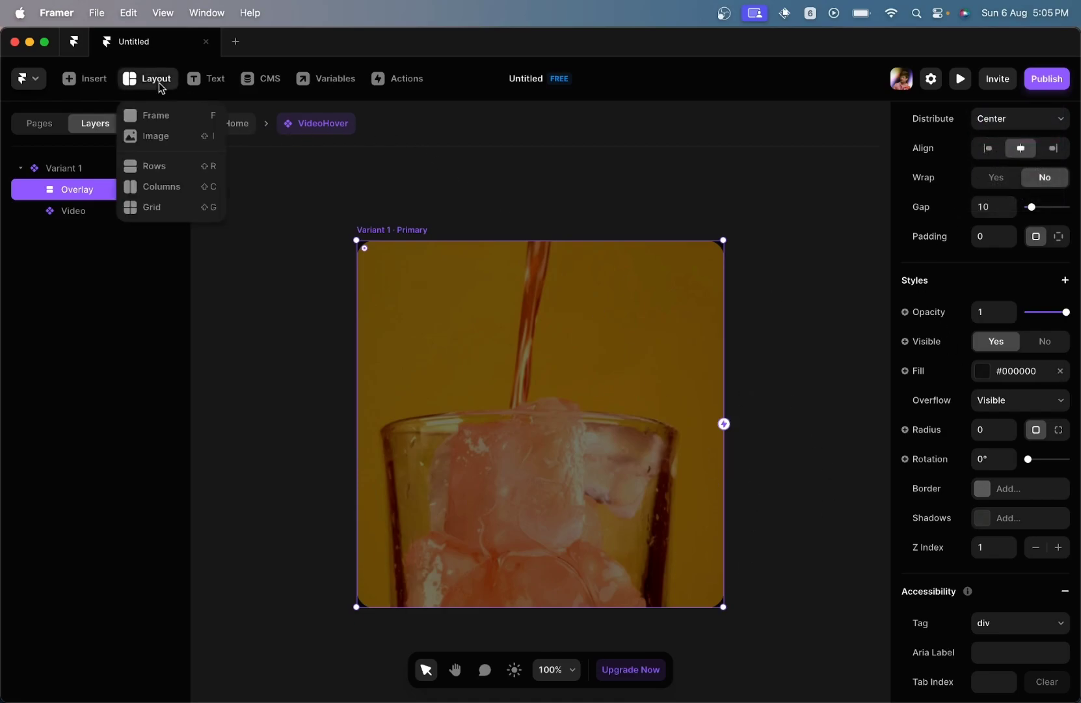
left_click(156, 167)
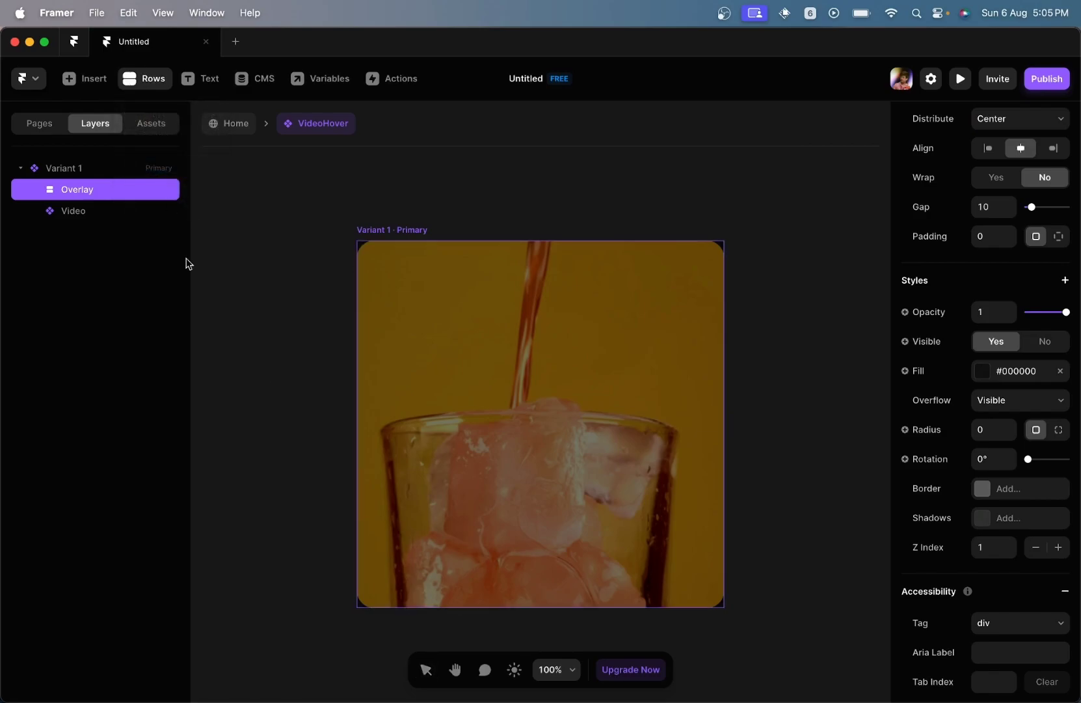
left_click_drag(442, 352, 606, 465)
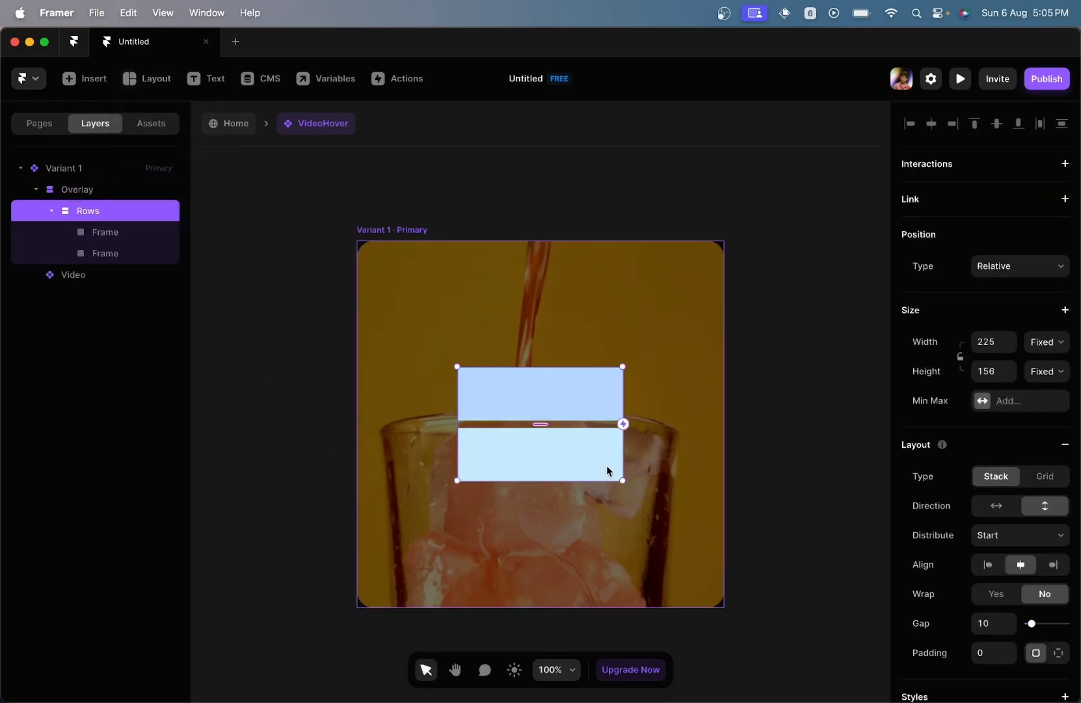
left_click(132, 239)
key("Delete")
key("Delete")
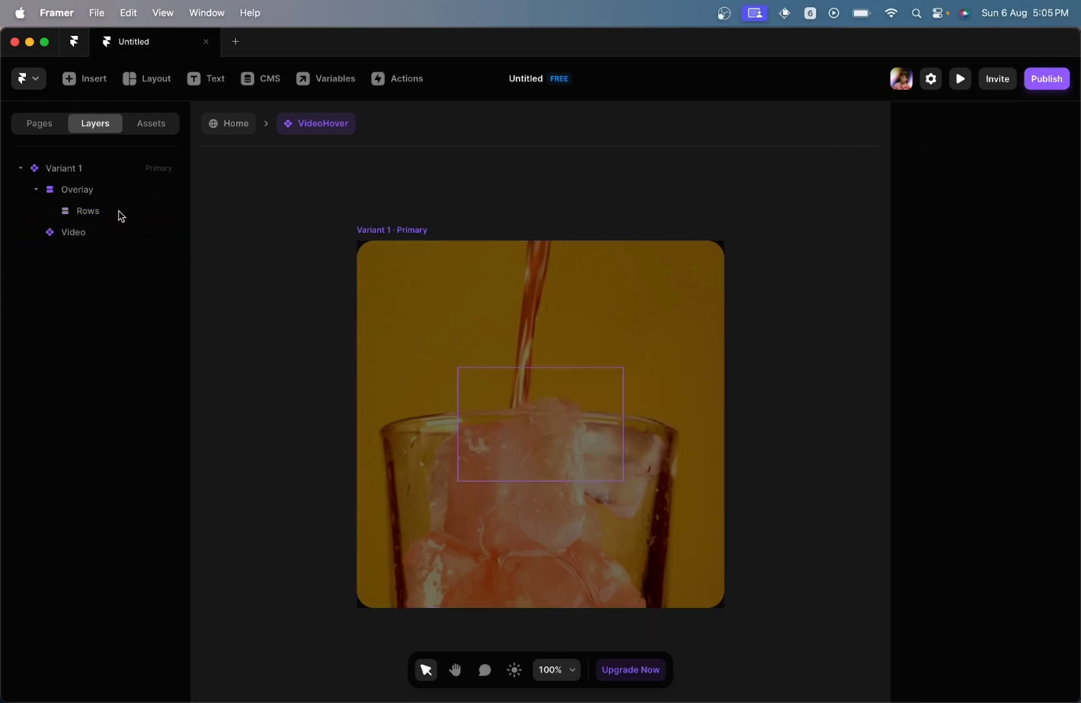
left_click(118, 211)
Step: Size the Rows stack to 100 × 100
left_click(990, 341)
type("100")
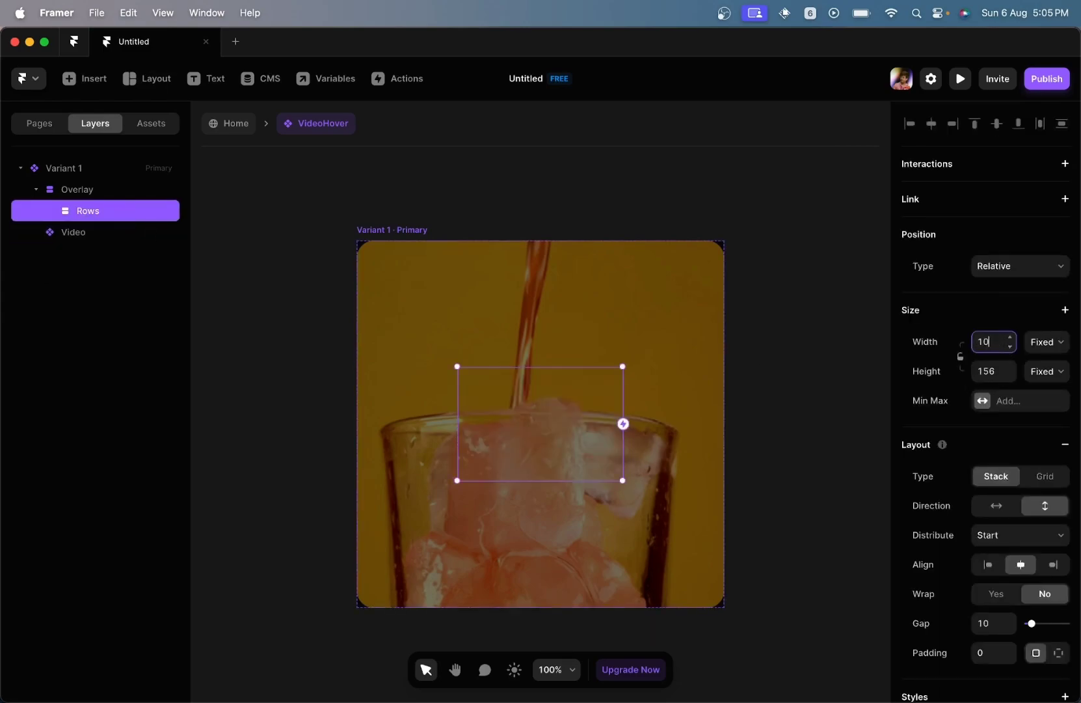
key("Tab")
key("Tab")
type("100")
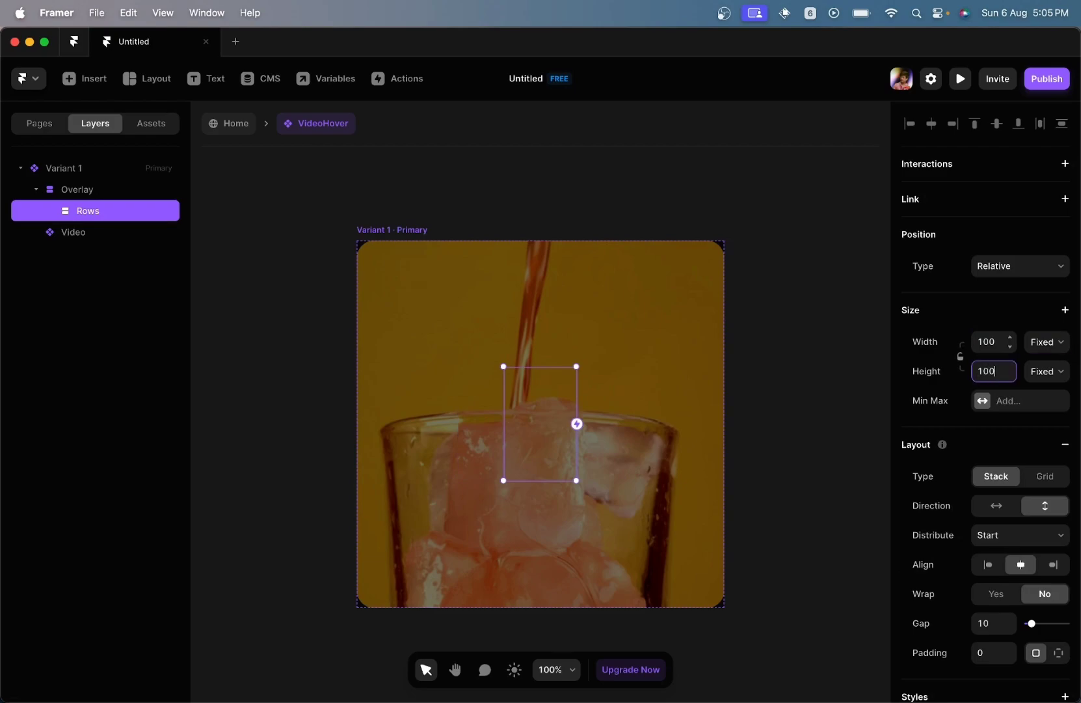
key("Return")
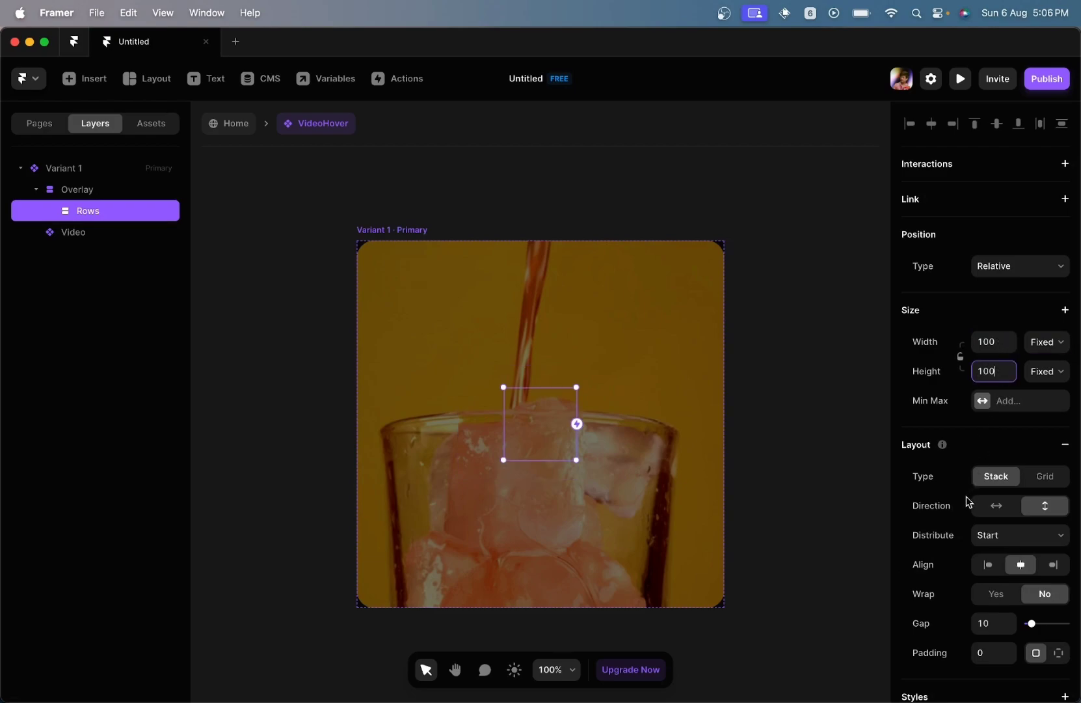
Step: Give the Rows stack a black fill at 50% opacity
scroll(968, 500, "down", 5)
left_click(989, 514)
left_click(987, 511)
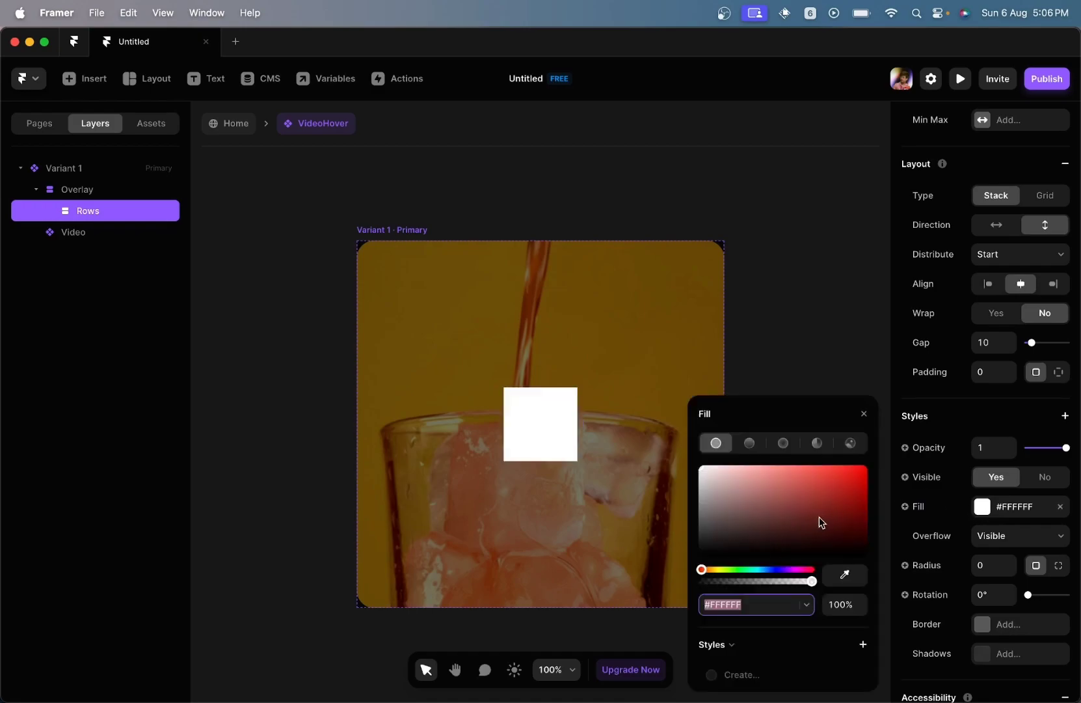
left_click_drag(819, 518, 702, 553)
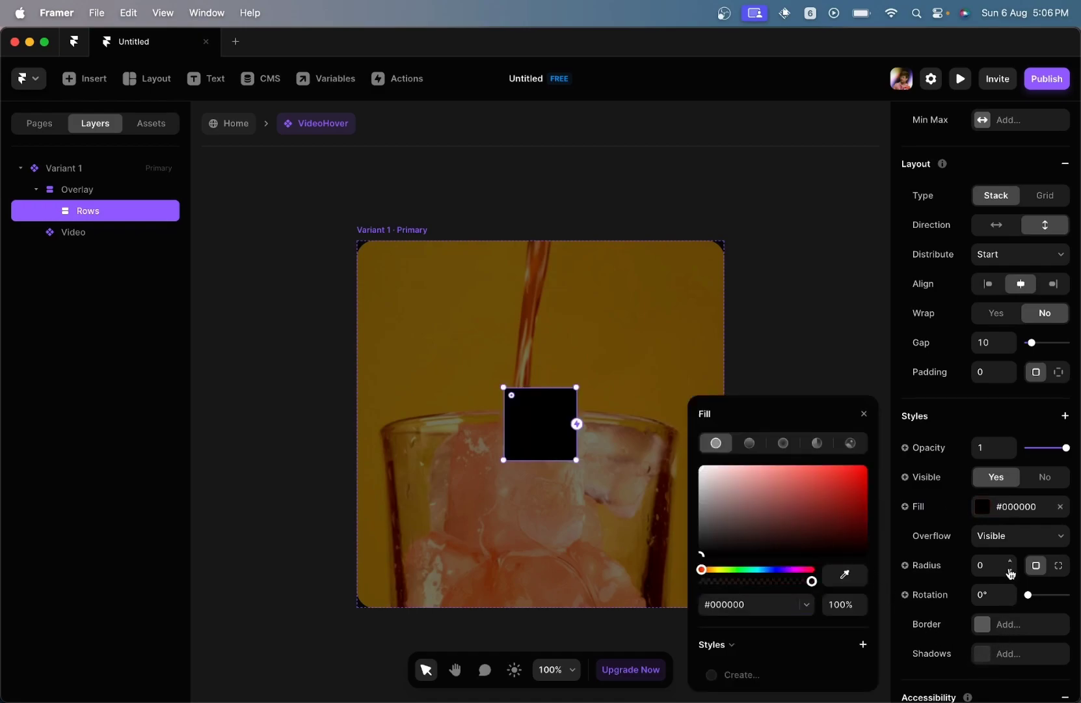
left_click(841, 605)
type("50")
key("Return")
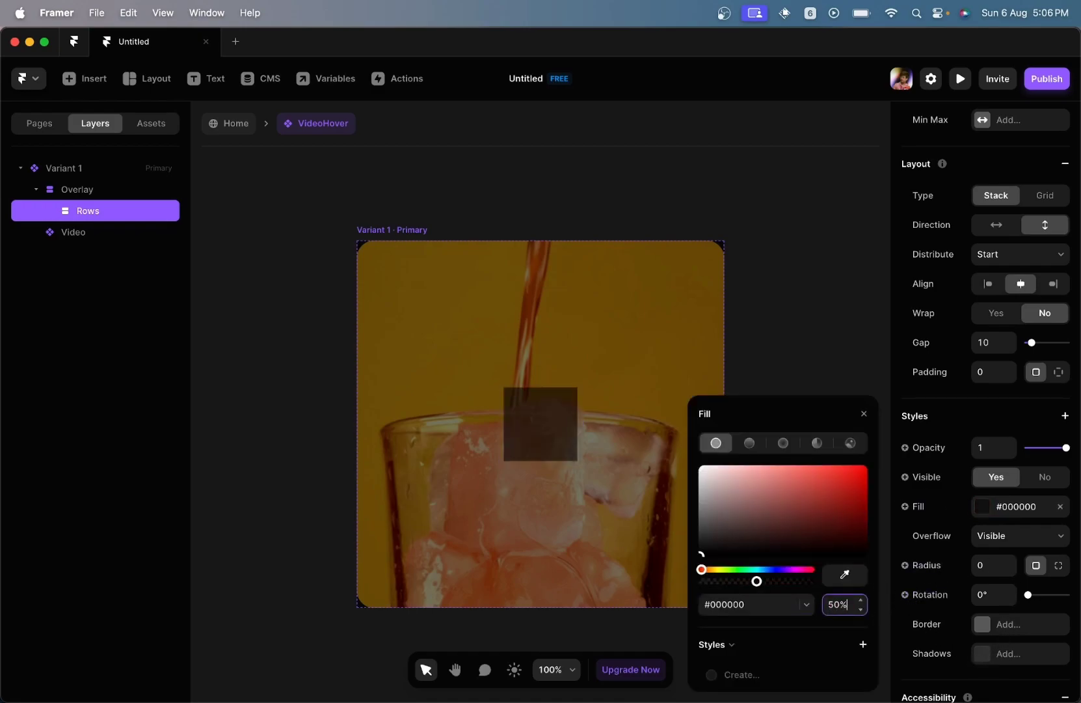
key("super+z")
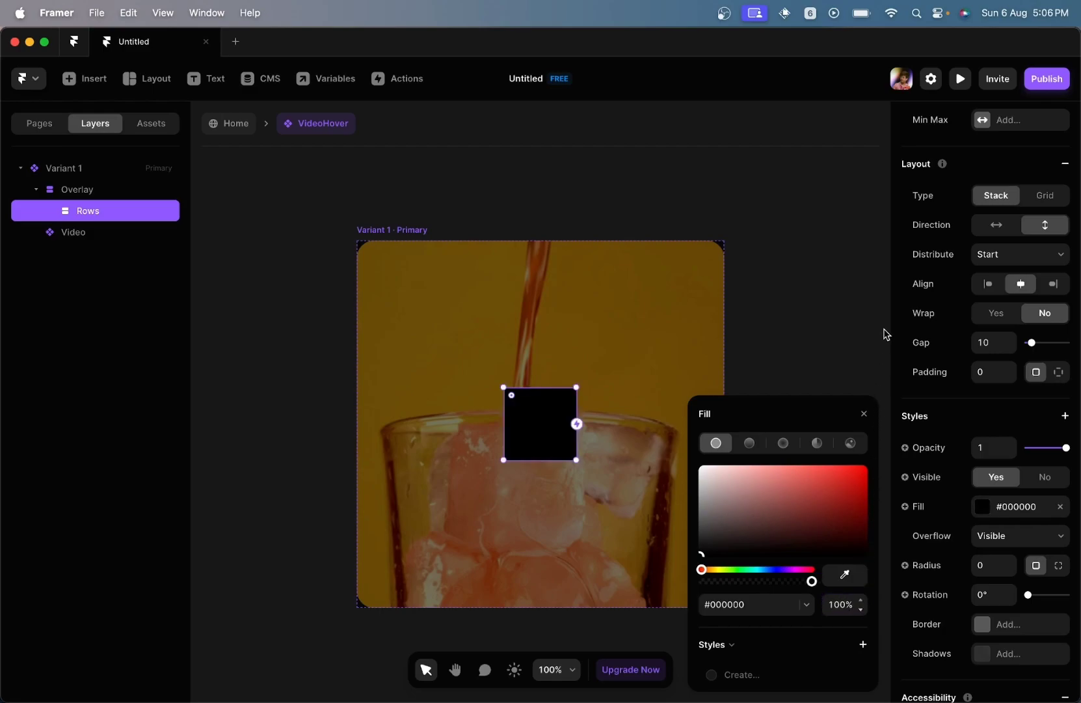
left_click(858, 612)
type("50")
key("Return")
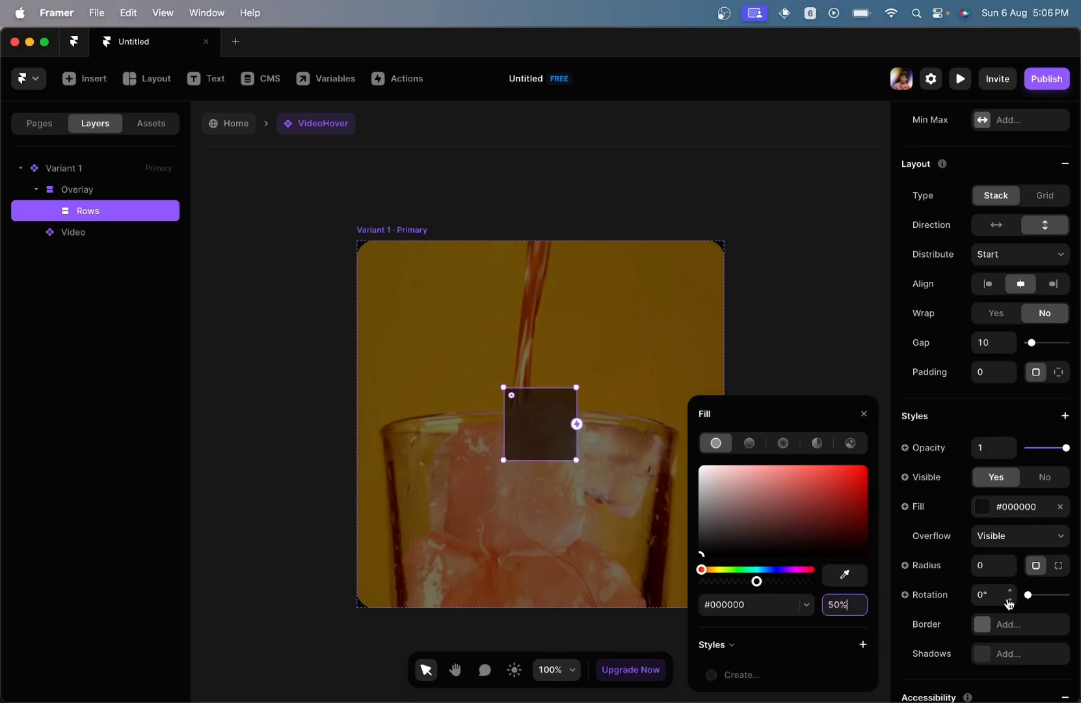
Step: Drag the corner radius to 540 so the stack becomes a circle
left_click_drag(1010, 569, 1048, 270)
scroll(994, 422, "up", 1)
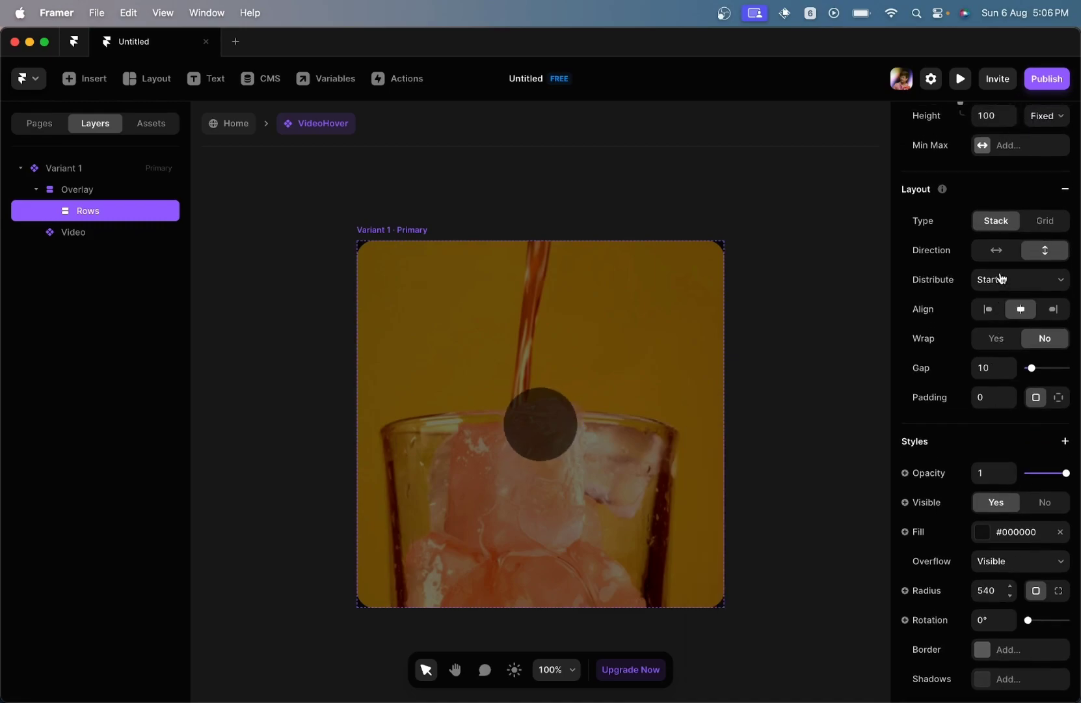
left_click(989, 280)
Step: Centre the circle's contents and drop a Phosphor icon inside it
left_click(997, 297)
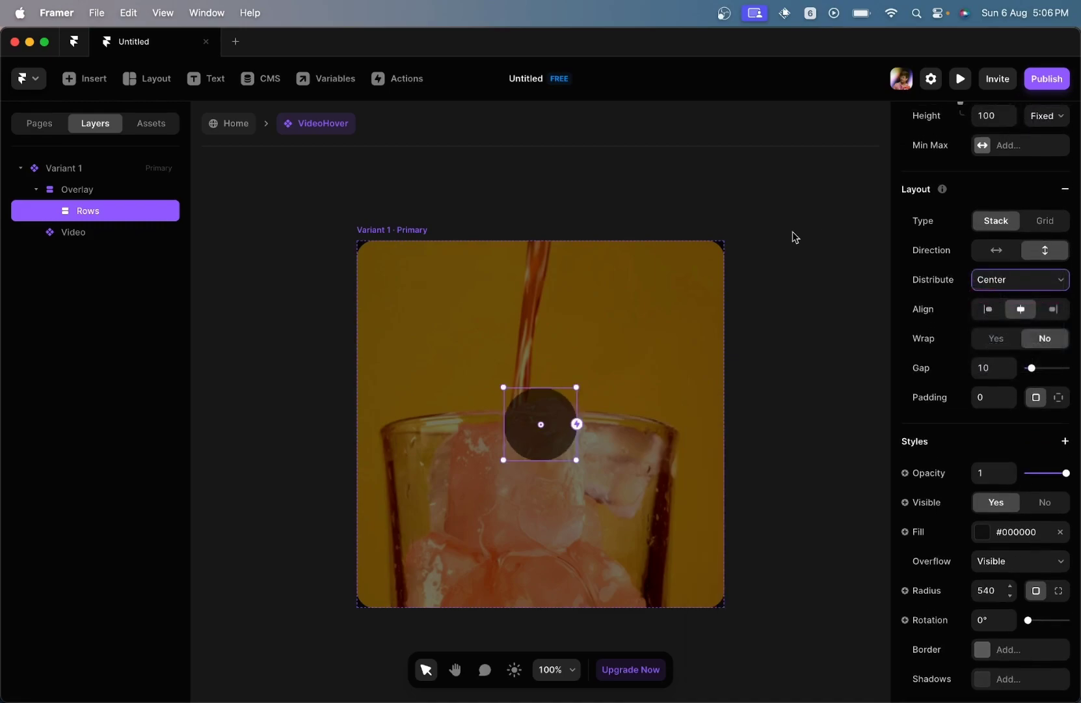
left_click(84, 80)
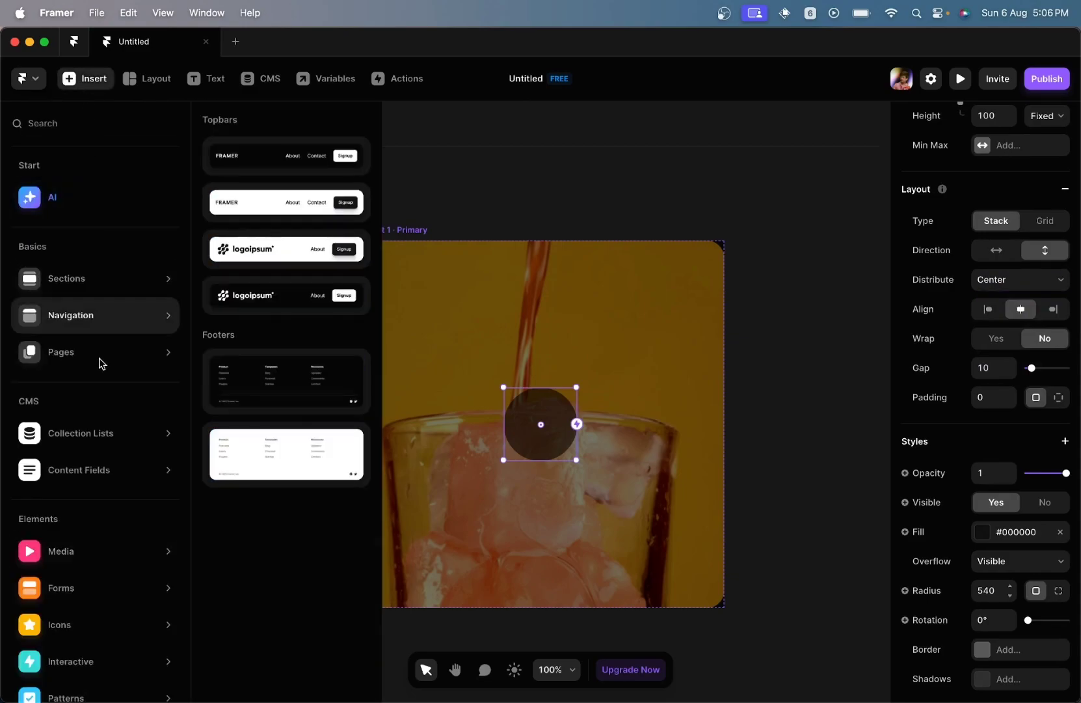
mouse_move(91, 628)
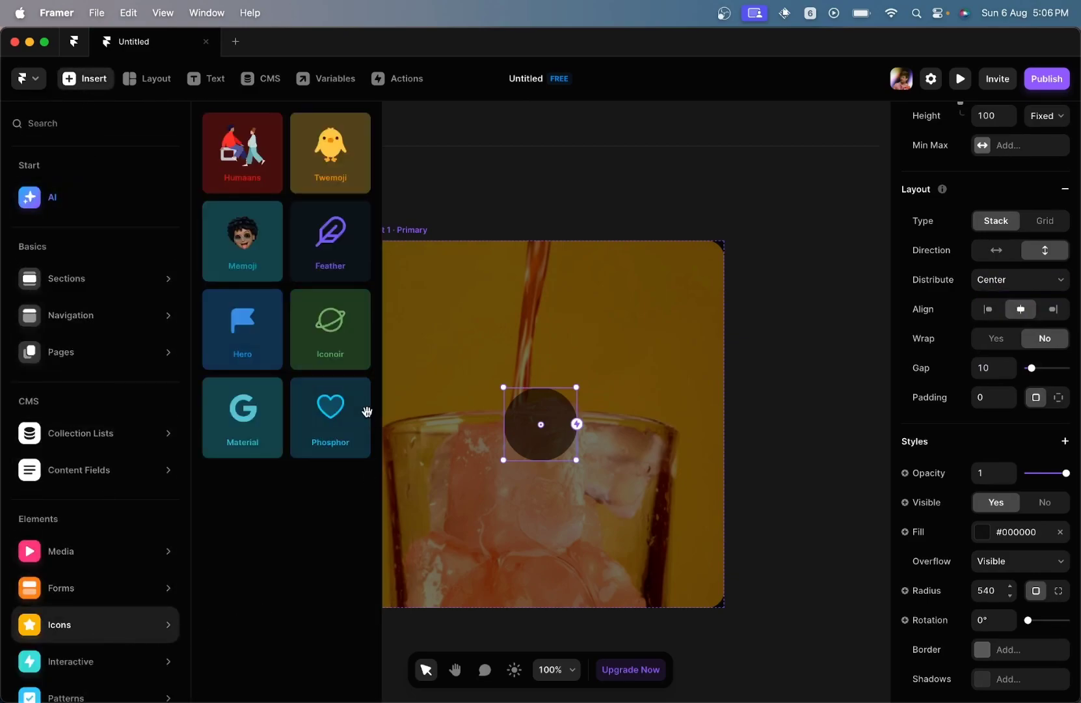
left_click_drag(368, 411, 553, 429)
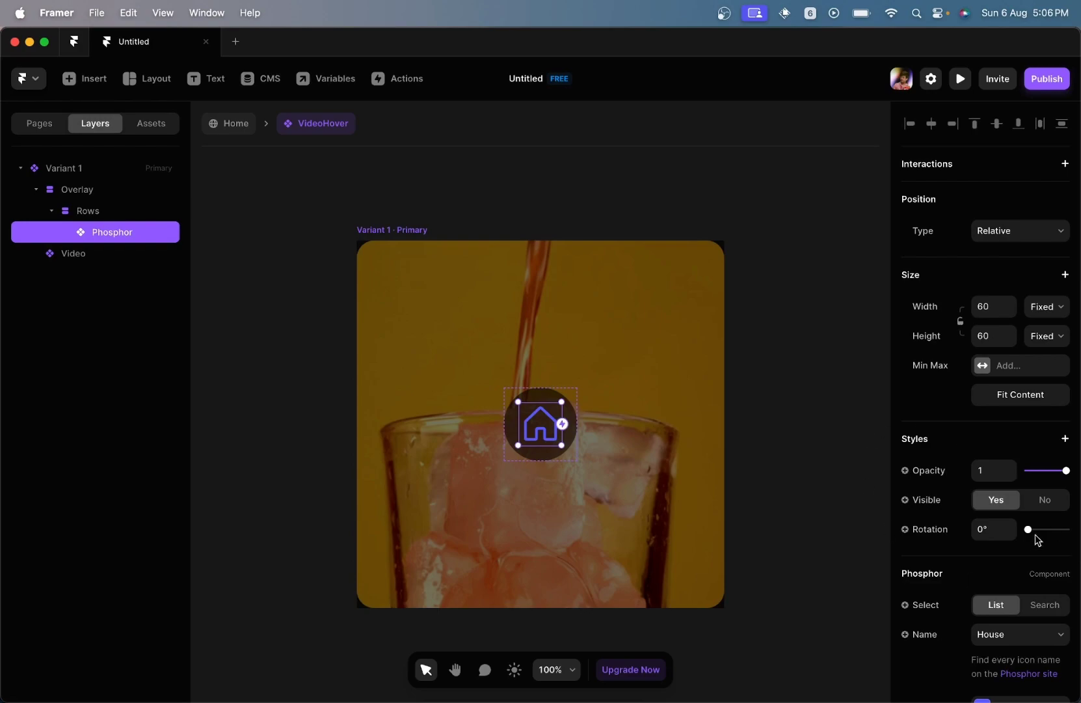
Step: Switch the icon's Select option to Search and set its name to Play
scroll(1044, 322, "down", 3)
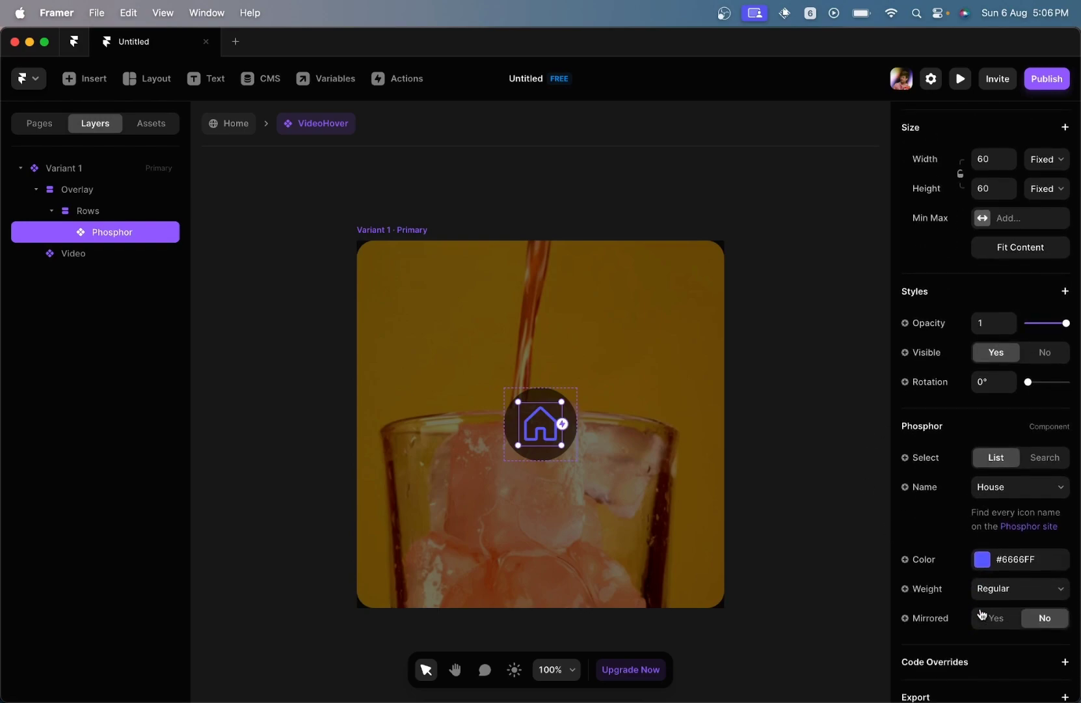
left_click(1054, 457)
left_click(1007, 491)
type("Play")
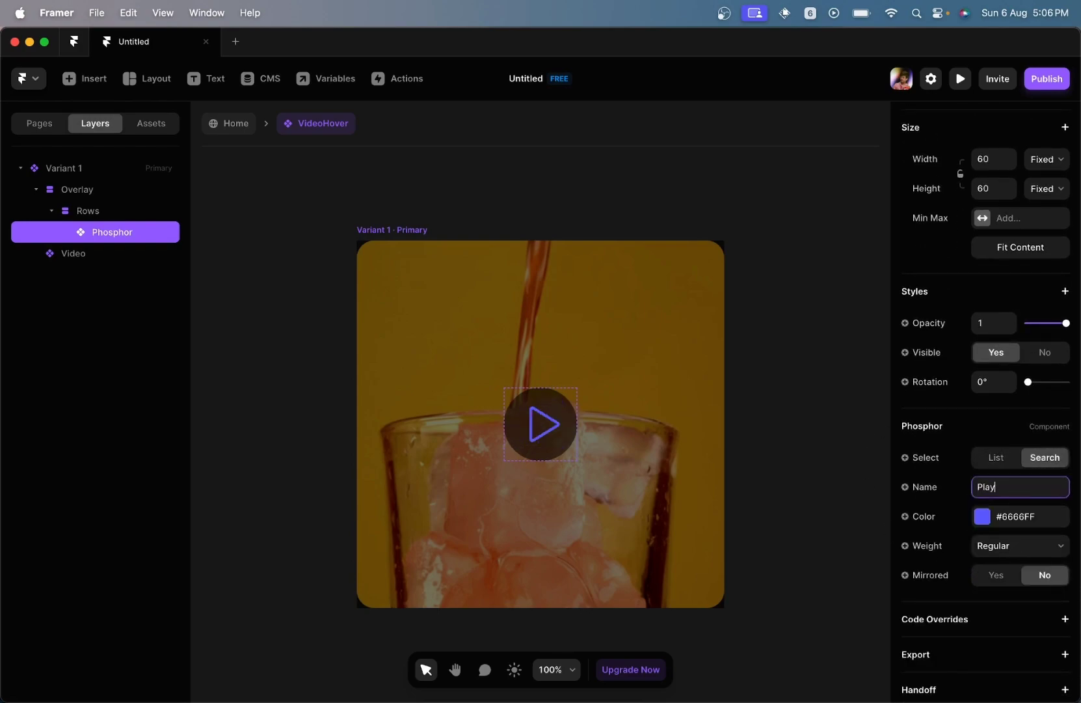
Step: Colour the Play icon white #FFFFFF
left_click(982, 516)
left_click_drag(801, 511, 613, 425)
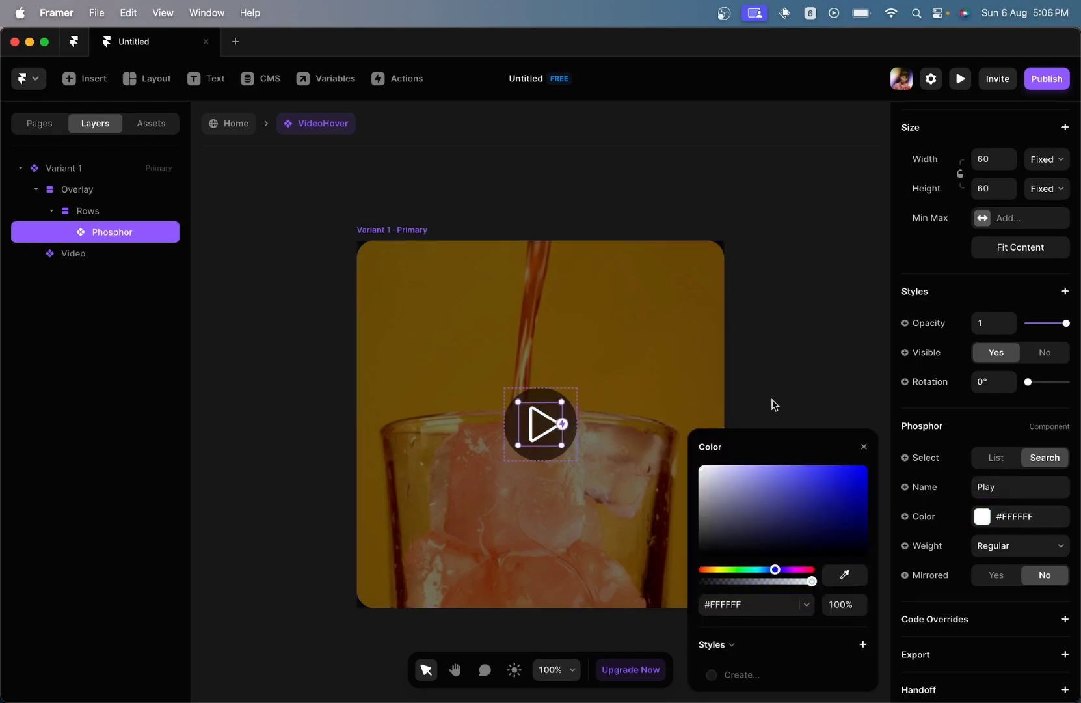
scroll(958, 357, "up", 5)
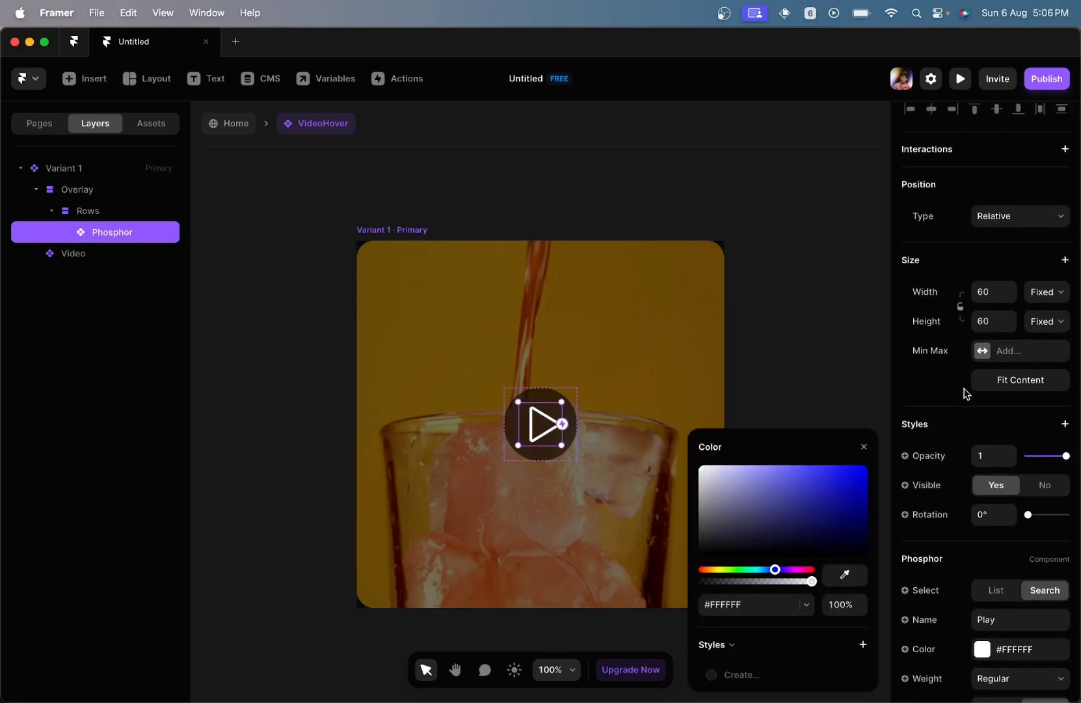
left_click(950, 399)
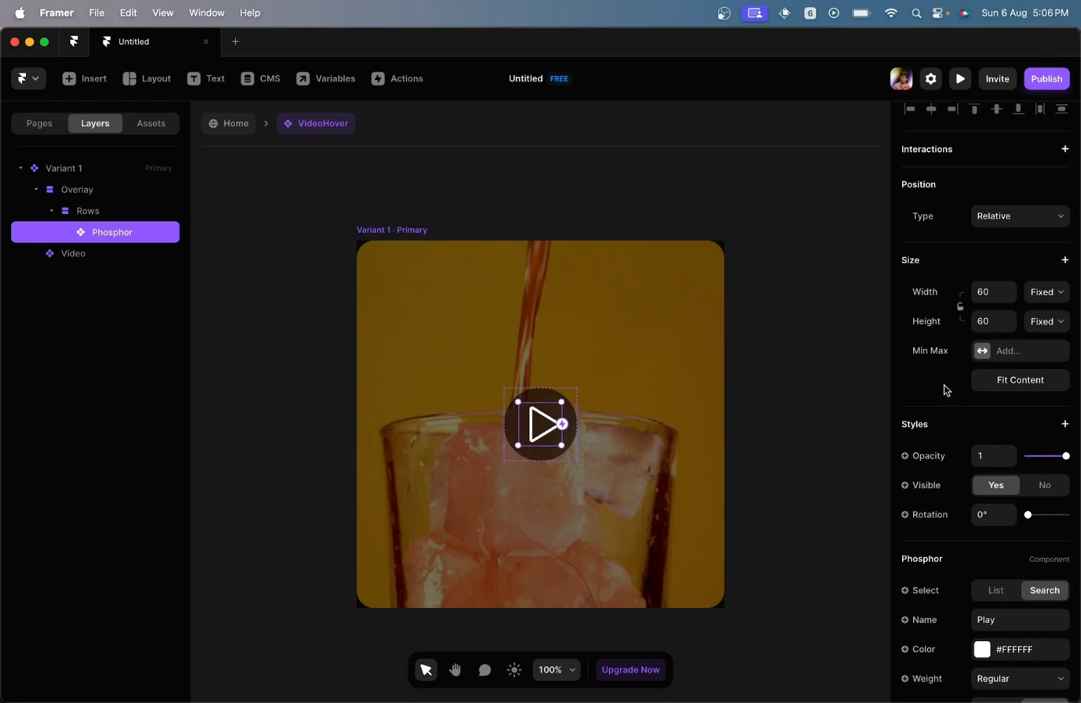
Step: Set the Overlay layer's corner radius to 24, matching the video's corners
left_click(394, 230)
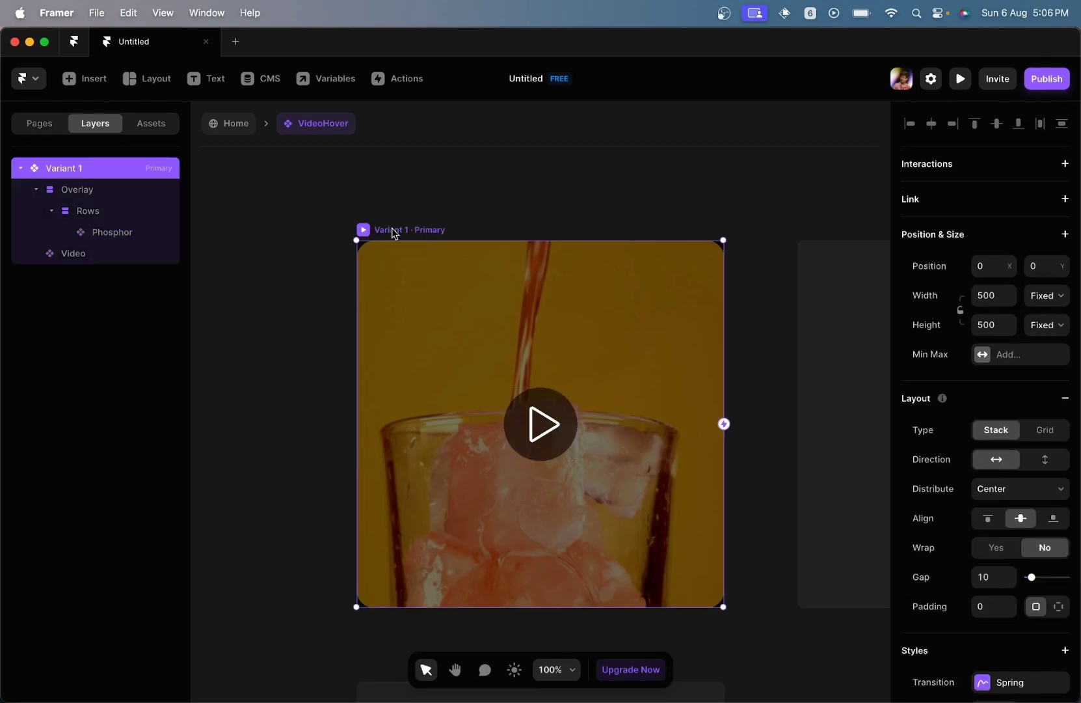
left_click(96, 198)
scroll(929, 574, "down", 5)
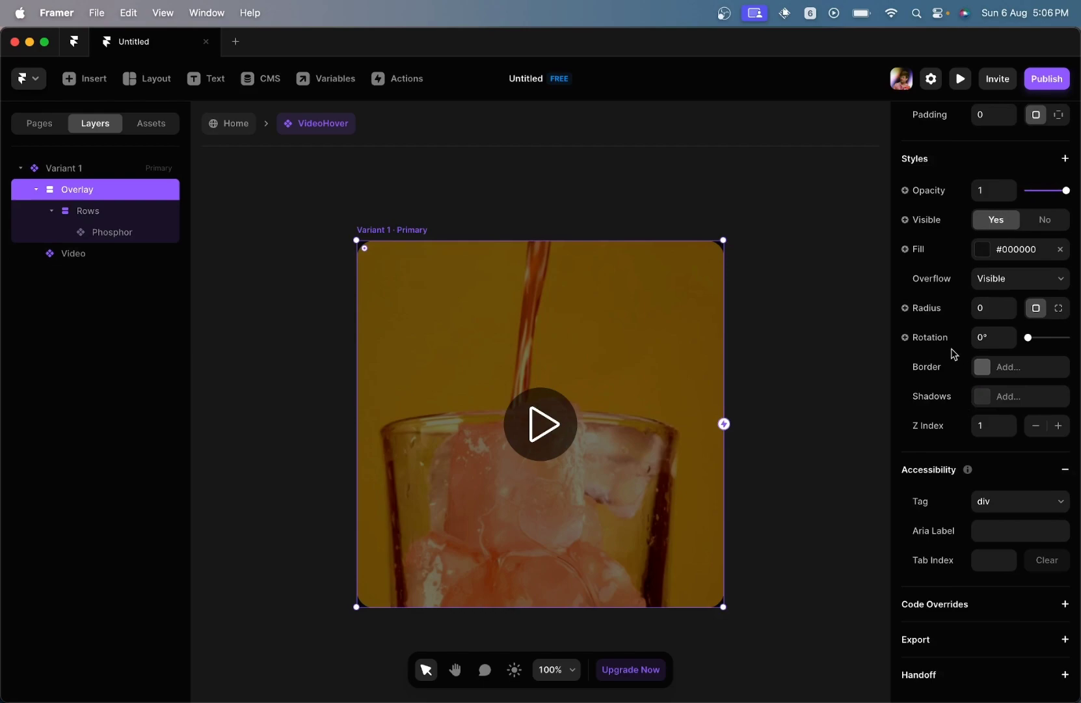
left_click(309, 240)
left_click(119, 198)
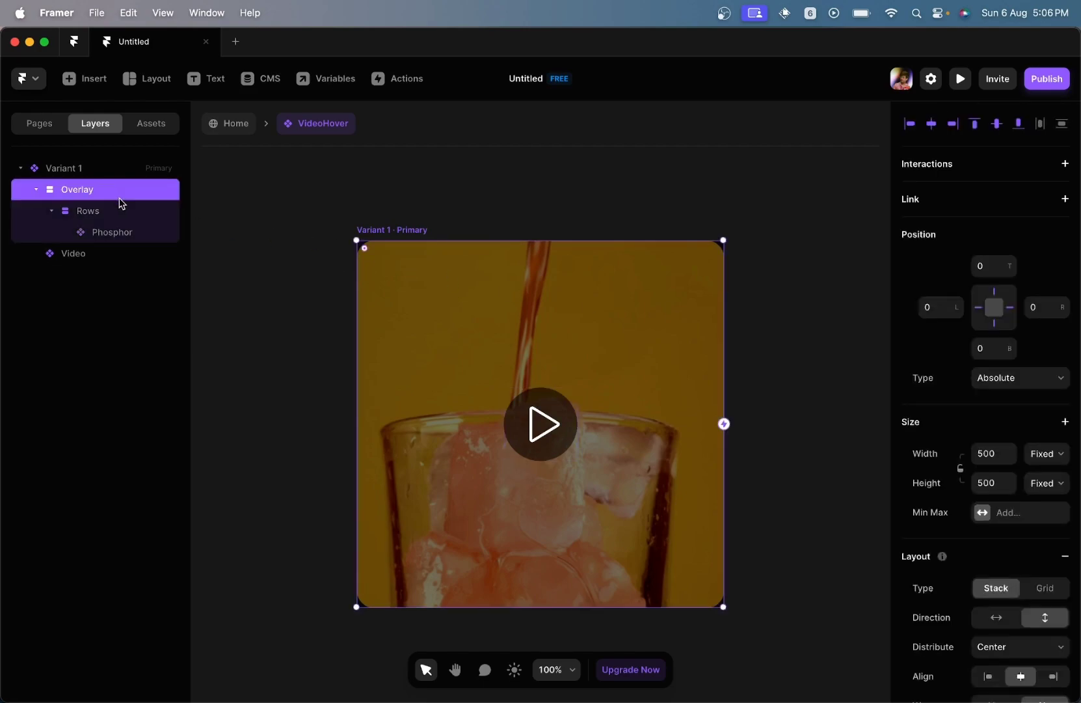
scroll(988, 539, "down", 5)
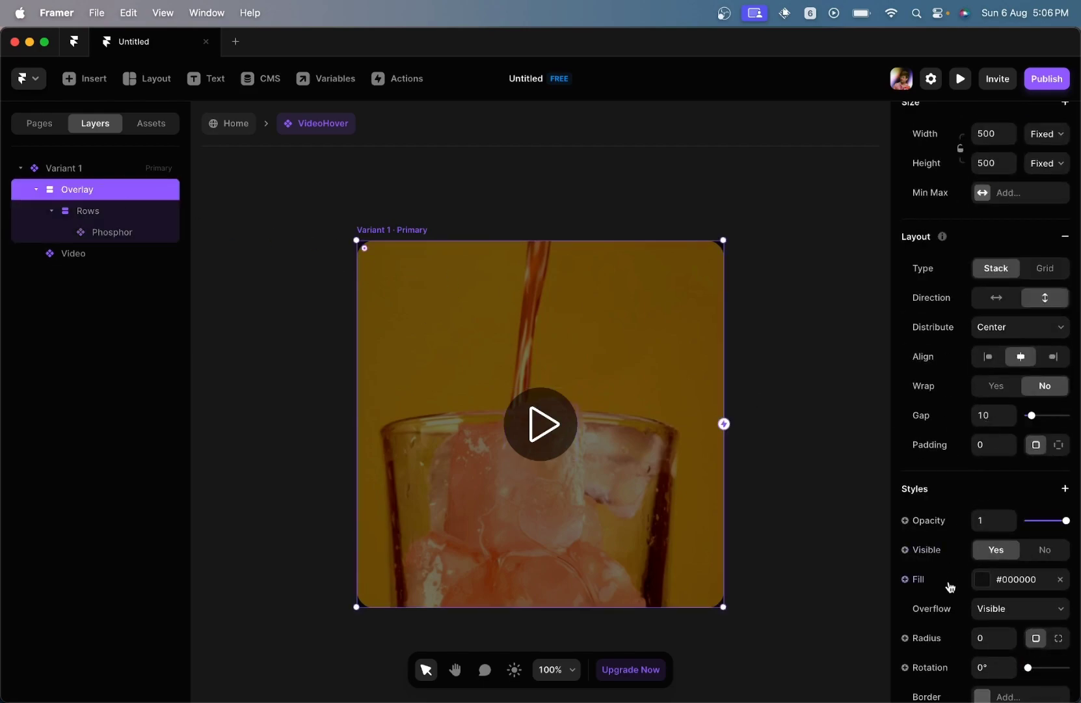
scroll(984, 574, "down", 2)
left_click(990, 518)
type("24")
scroll(989, 518, "down", 3)
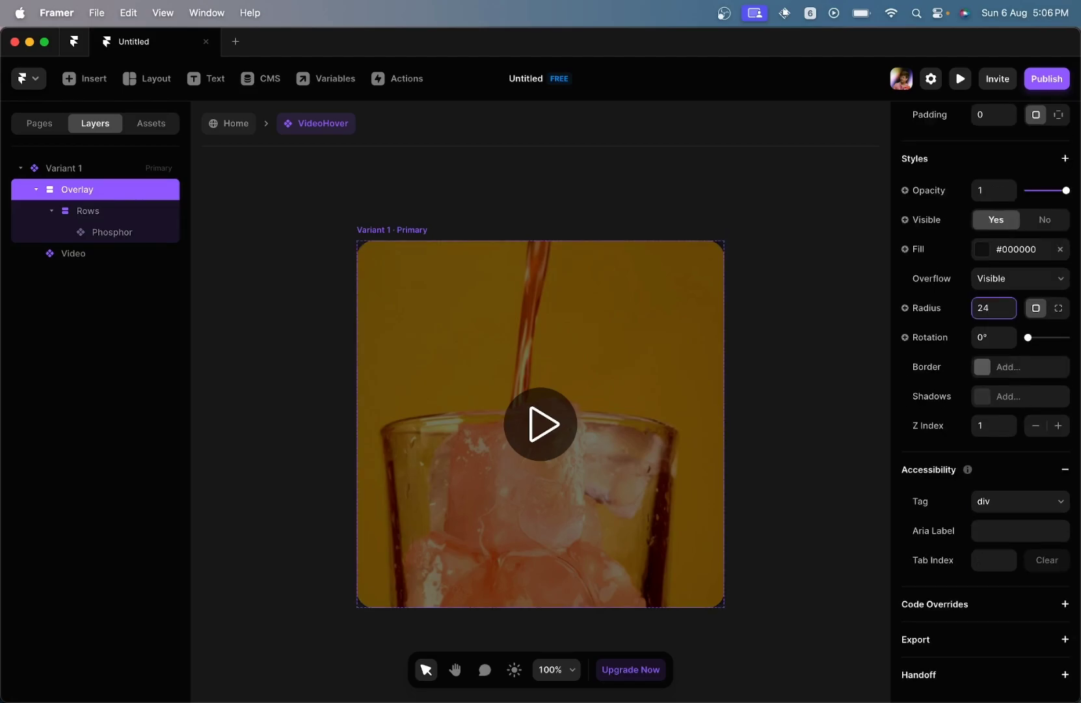
left_click(807, 435)
Step: Add a Hover variant to the VideoHover component
left_click(413, 232)
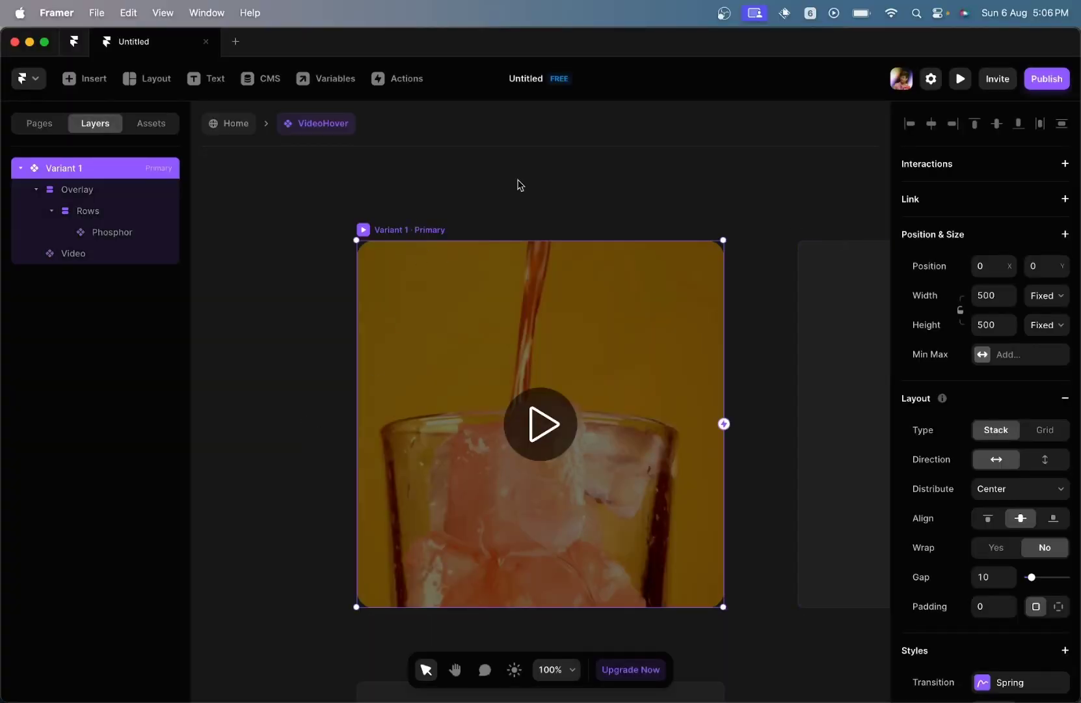
right_click(400, 232)
left_click(603, 499)
scroll(618, 502, "down", 5)
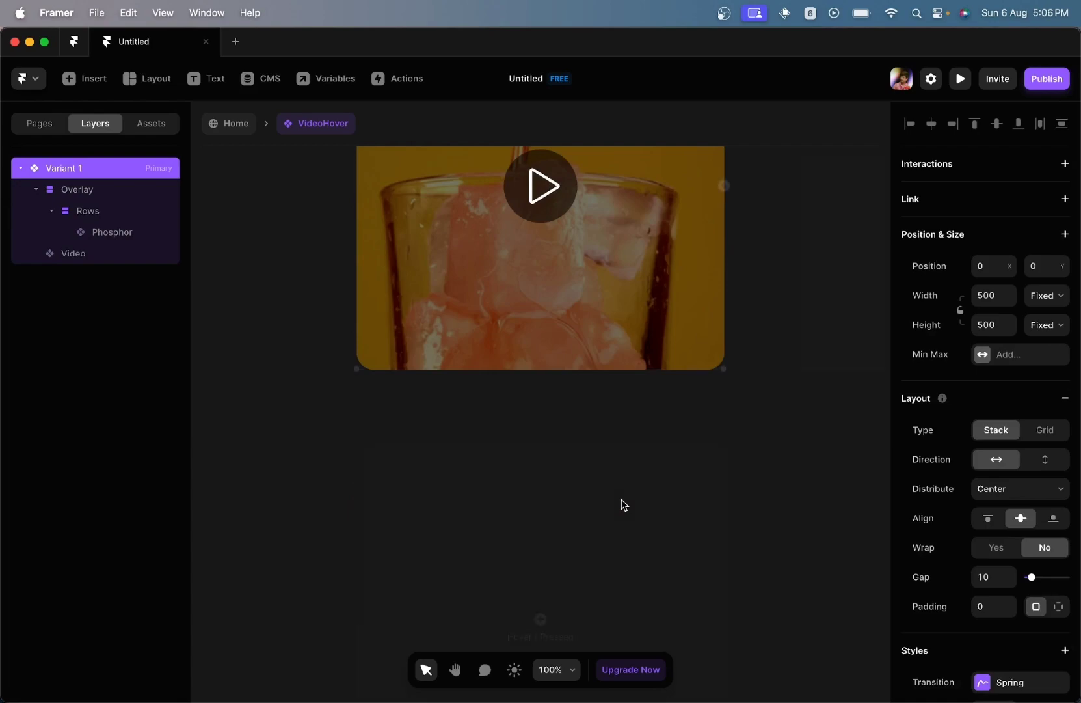
left_click(542, 497)
left_click(569, 510)
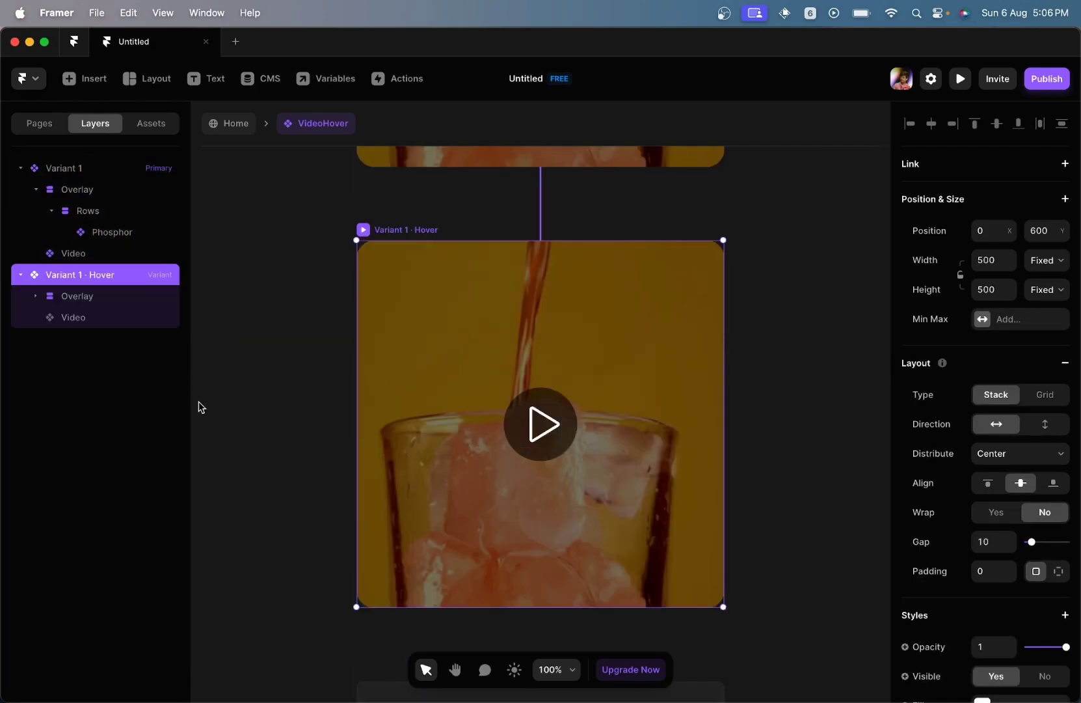
Step: Drag the hover variant's Overlay opacity down to 0
left_click(115, 304)
scroll(1006, 512, "down", 3)
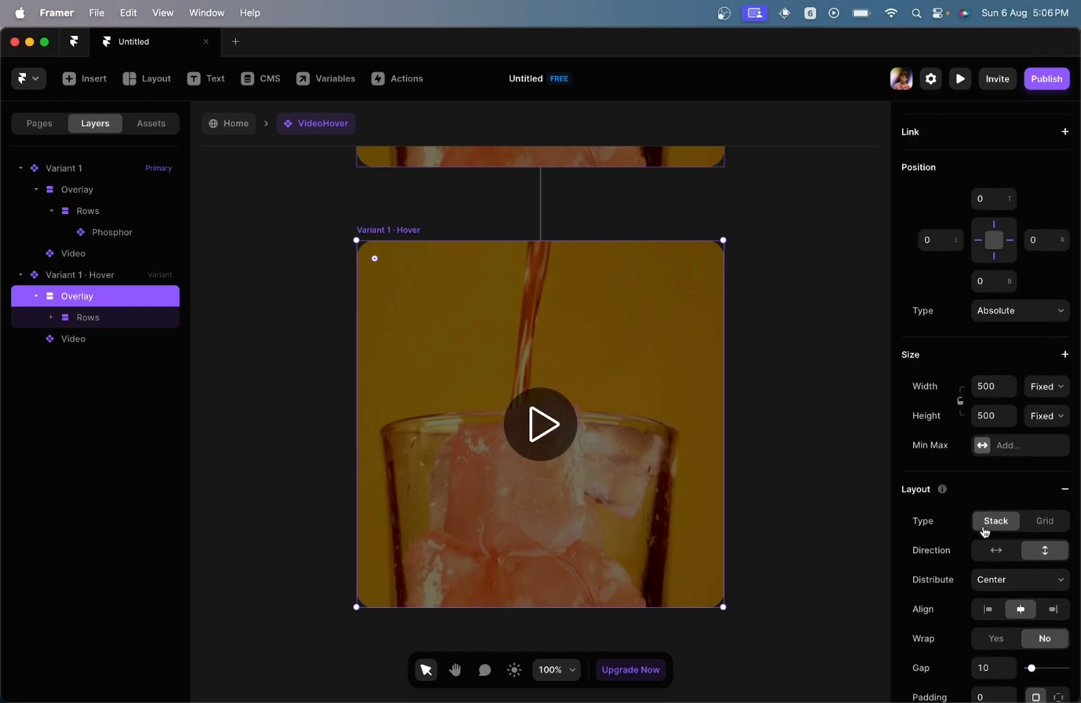
scroll(984, 581, "down", 1)
scroll(977, 552, "down", 3)
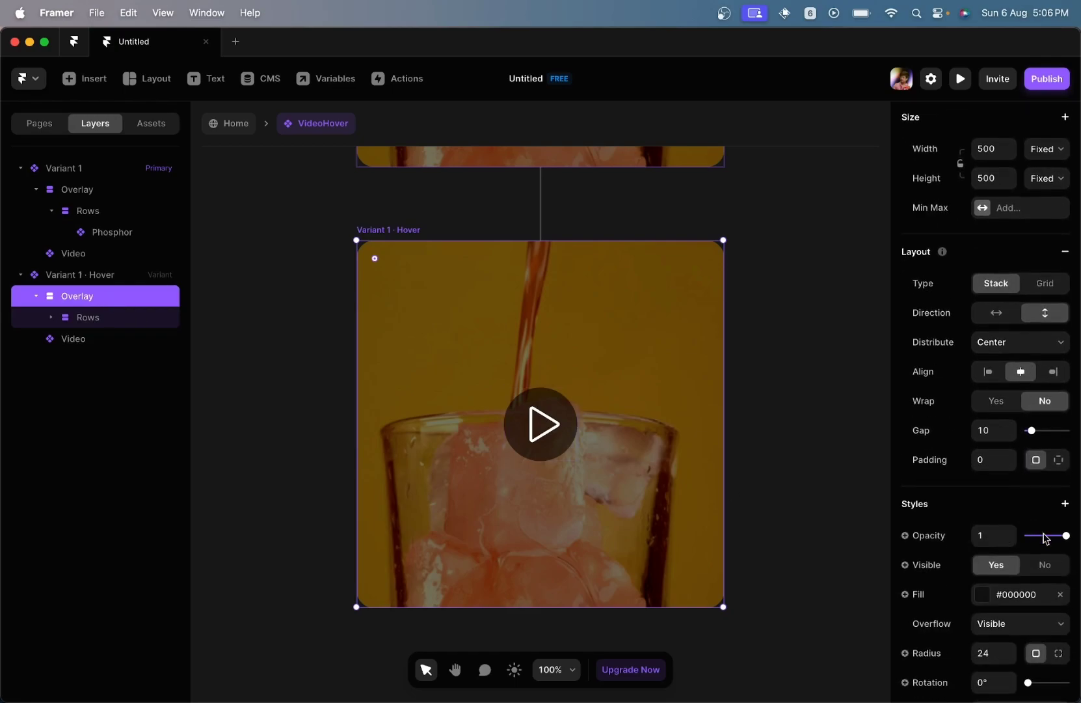
left_click_drag(1066, 537, 963, 536)
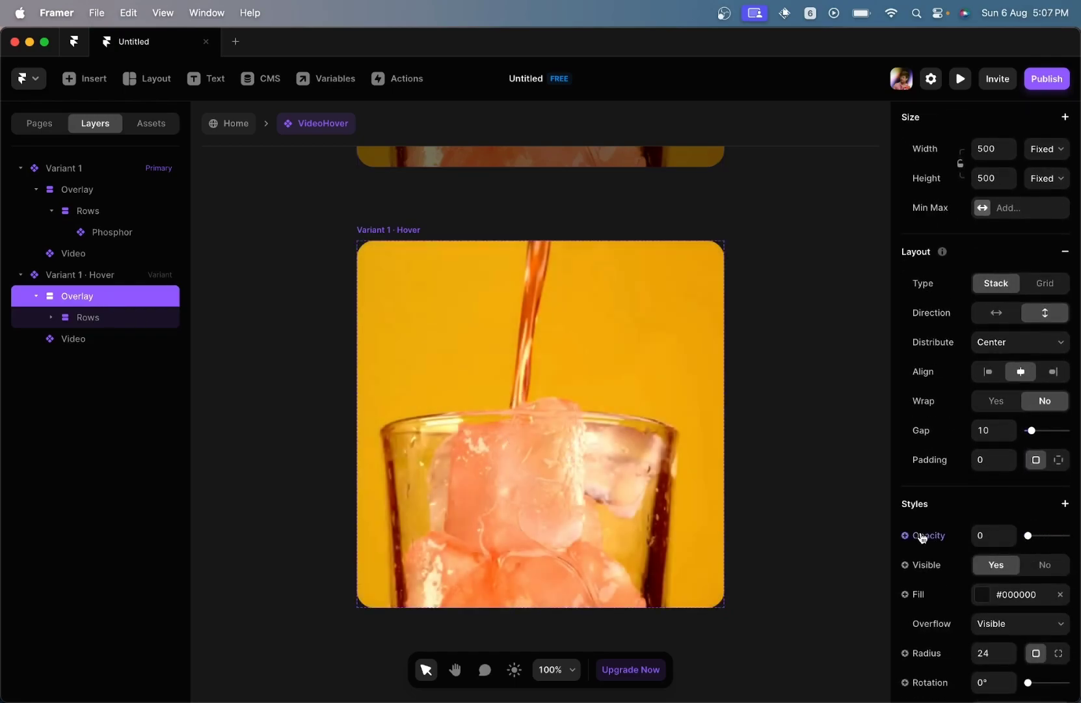
Step: Shrink the hover variant's Rows circle to 1 × 1 at opacity 0
left_click(52, 317)
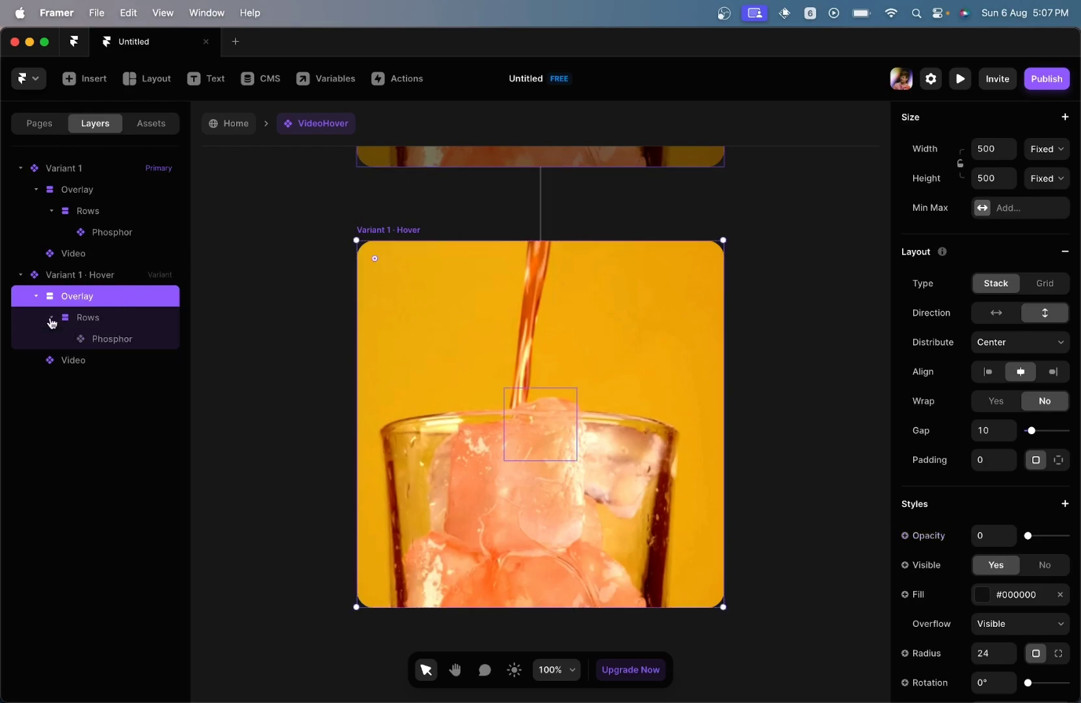
left_click(116, 325)
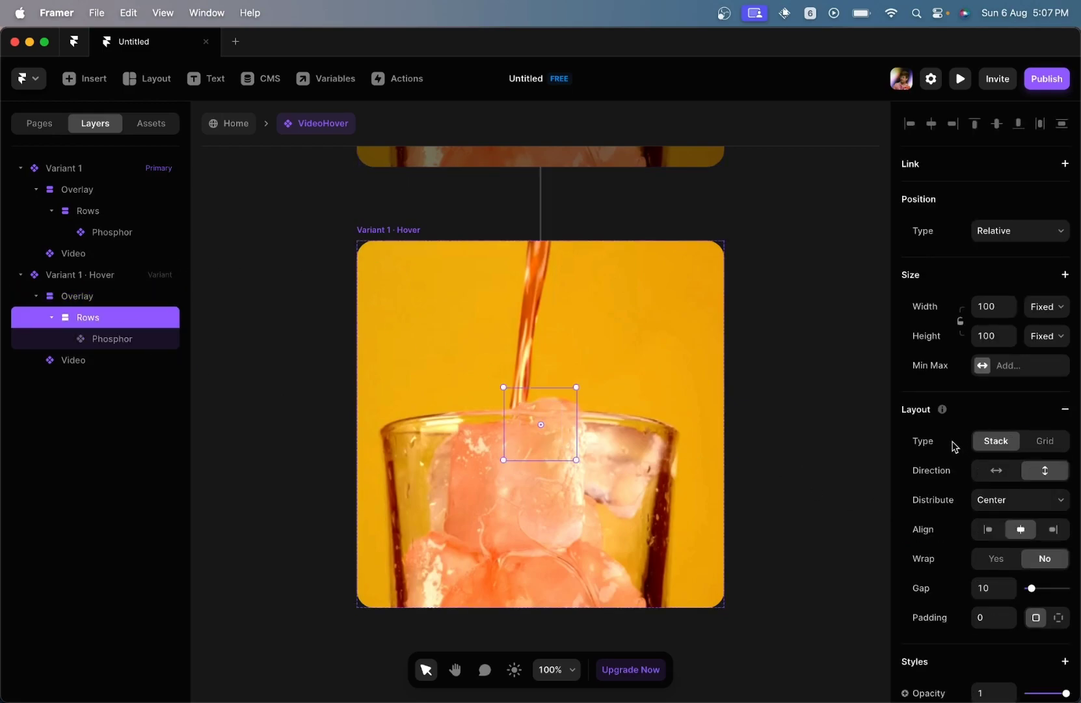
left_click(986, 307)
type("1")
key("Tab")
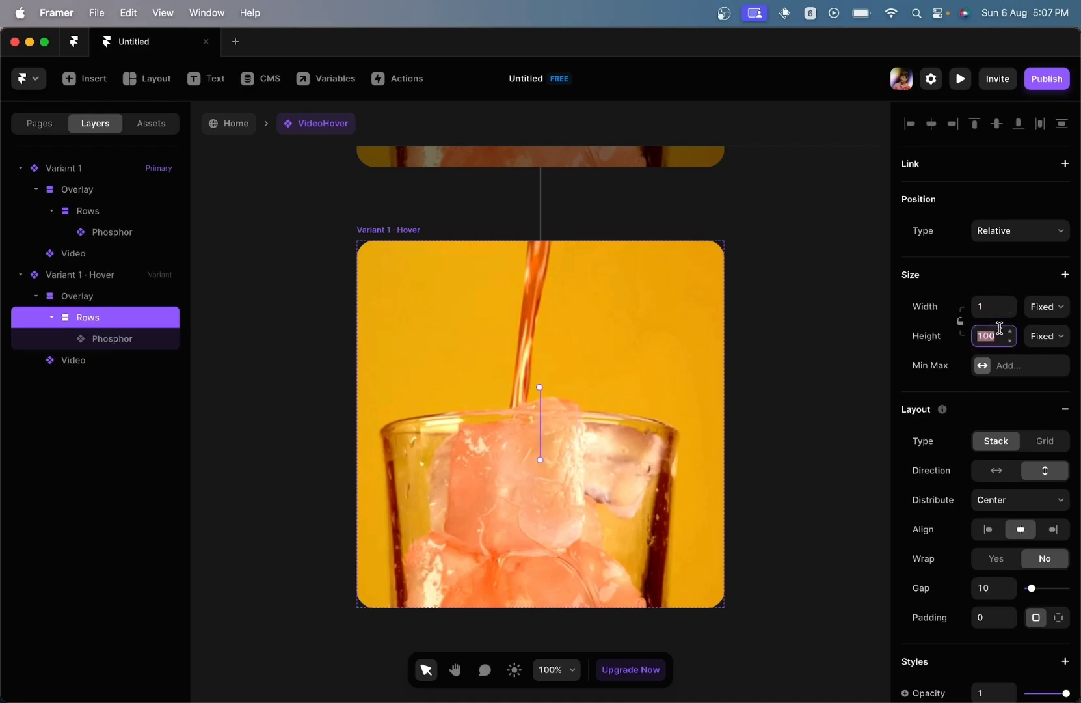
type("1")
scroll(978, 511, "down", 2)
left_click_drag(1066, 554, 980, 553)
Step: Shrink the hover variant's Phosphor play icon to 1 × 1 at opacity 0
left_click(97, 342)
left_click(994, 271)
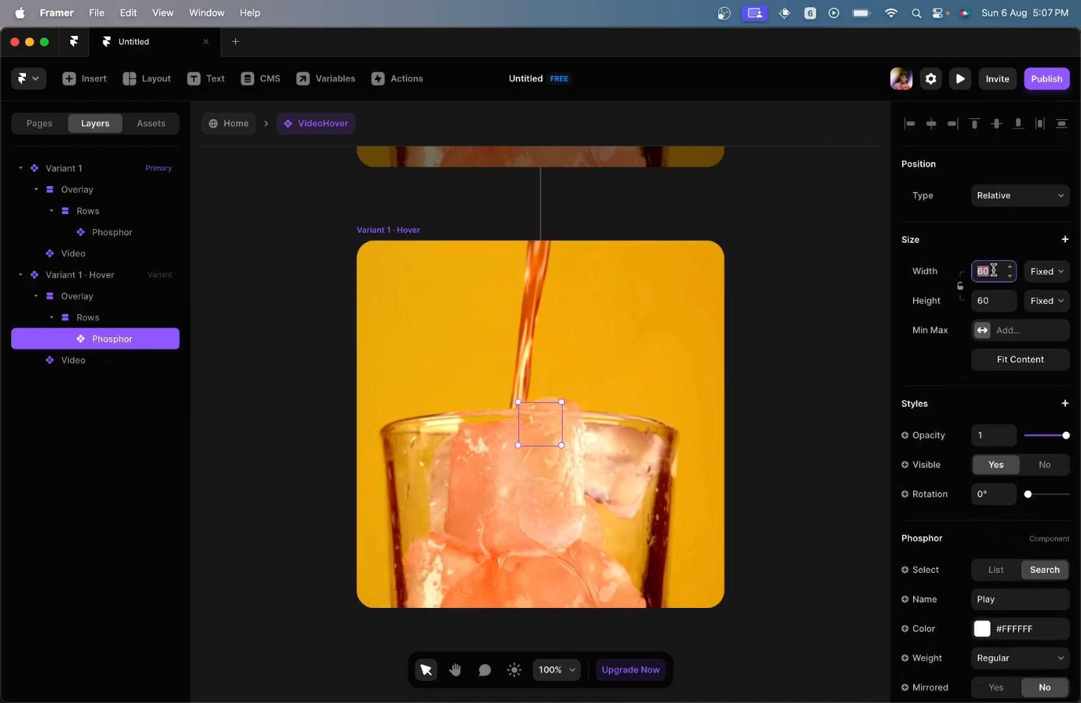
type("1")
key("Tab")
type("1")
scroll(1014, 514, "down", 2)
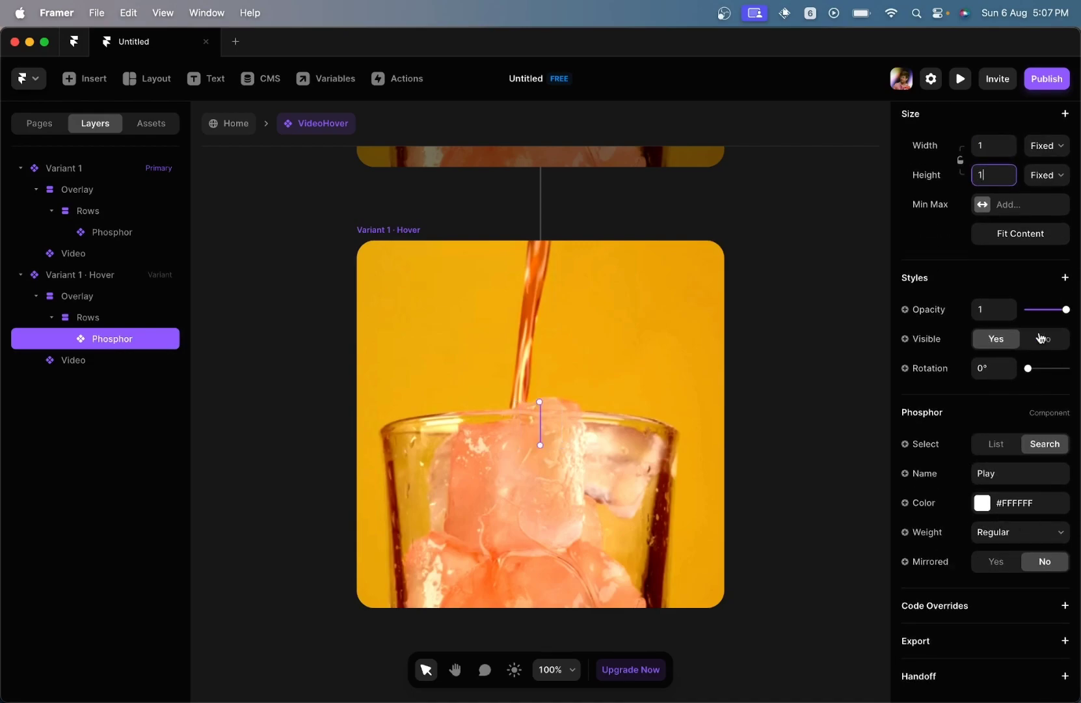
left_click_drag(1065, 309, 1011, 311)
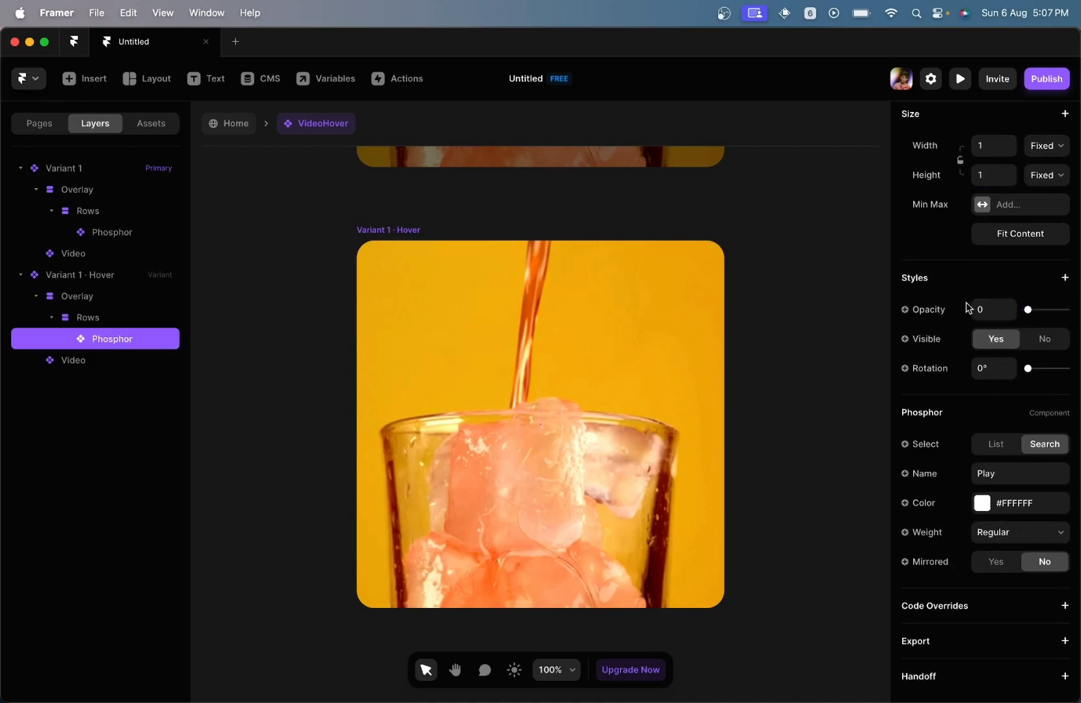
left_click(267, 366)
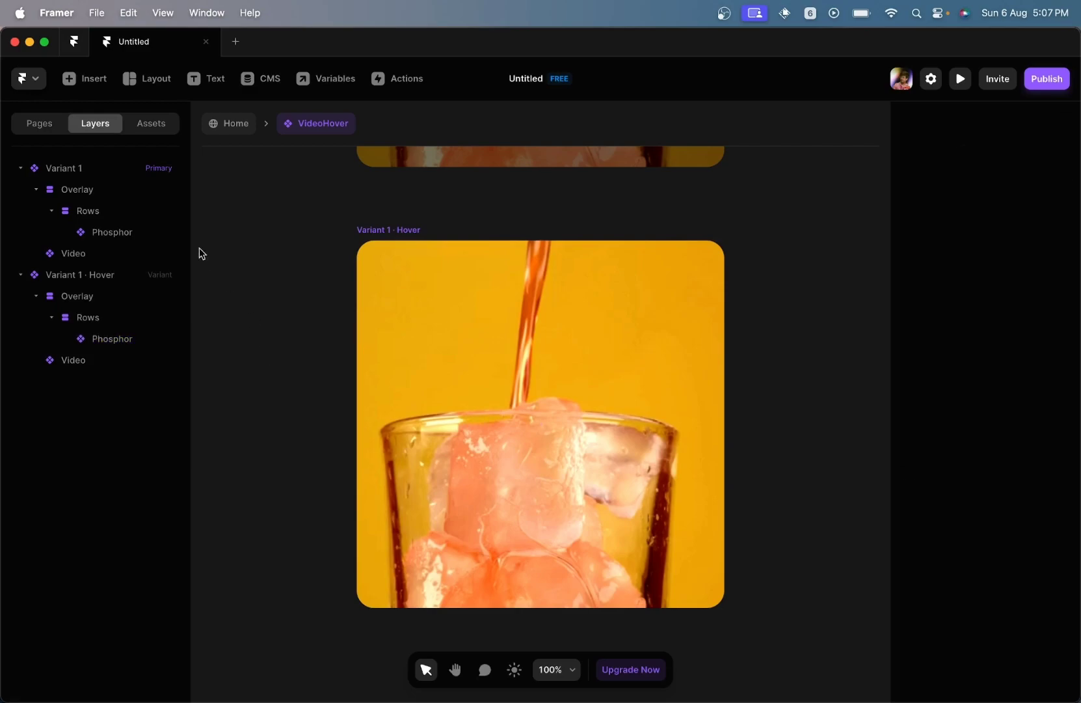
Step: Set Playing to No on the Video layer in Variant 1 so it stays paused
scroll(249, 451, "up", 2)
scroll(280, 455, "up", 10)
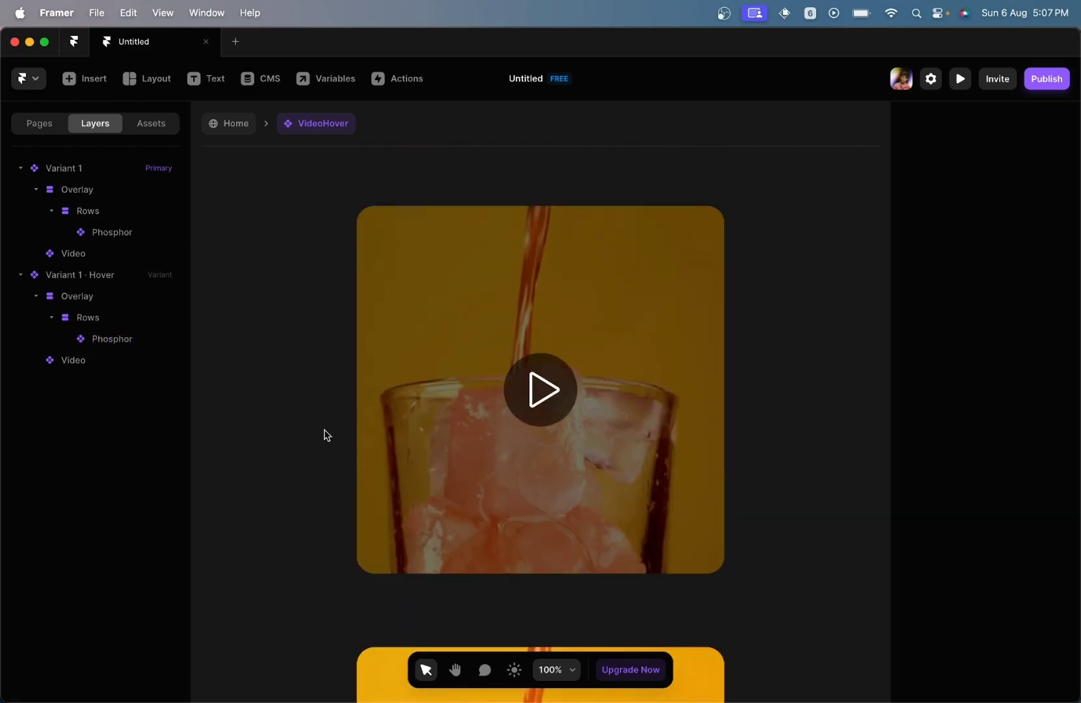
left_click(404, 202)
left_click(91, 255)
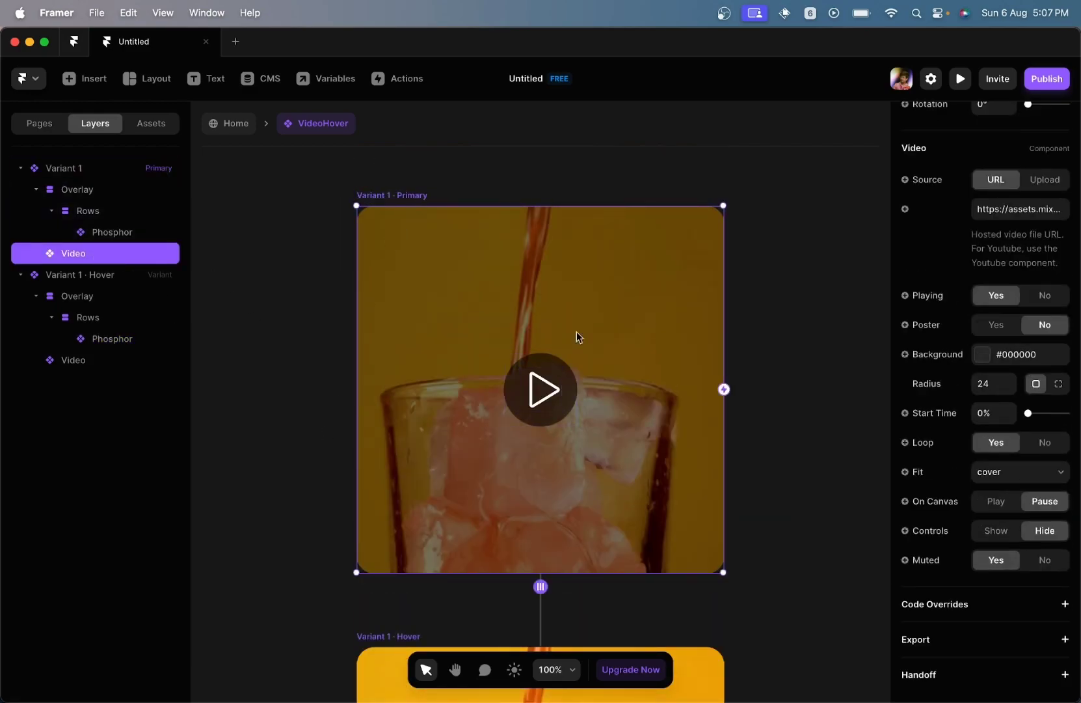
left_click(1037, 301)
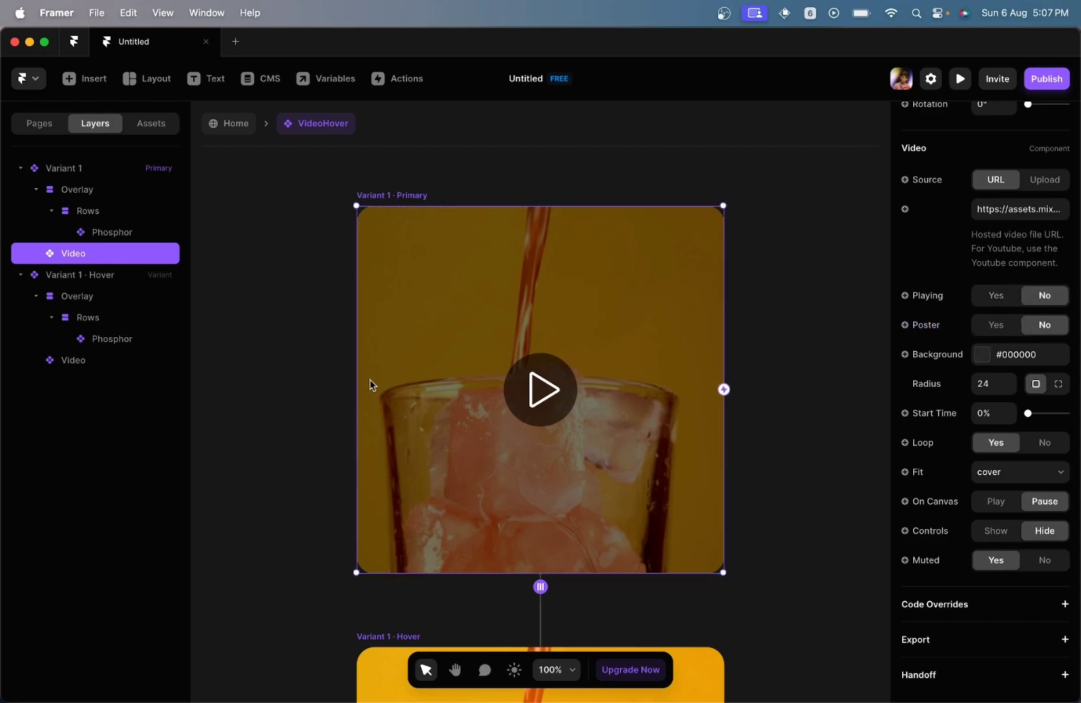
left_click(326, 391)
Step: Set Playing to Yes on the Video layer in the Variant 1 · Hover variant
left_click(137, 280)
scroll(302, 462, "down", 10)
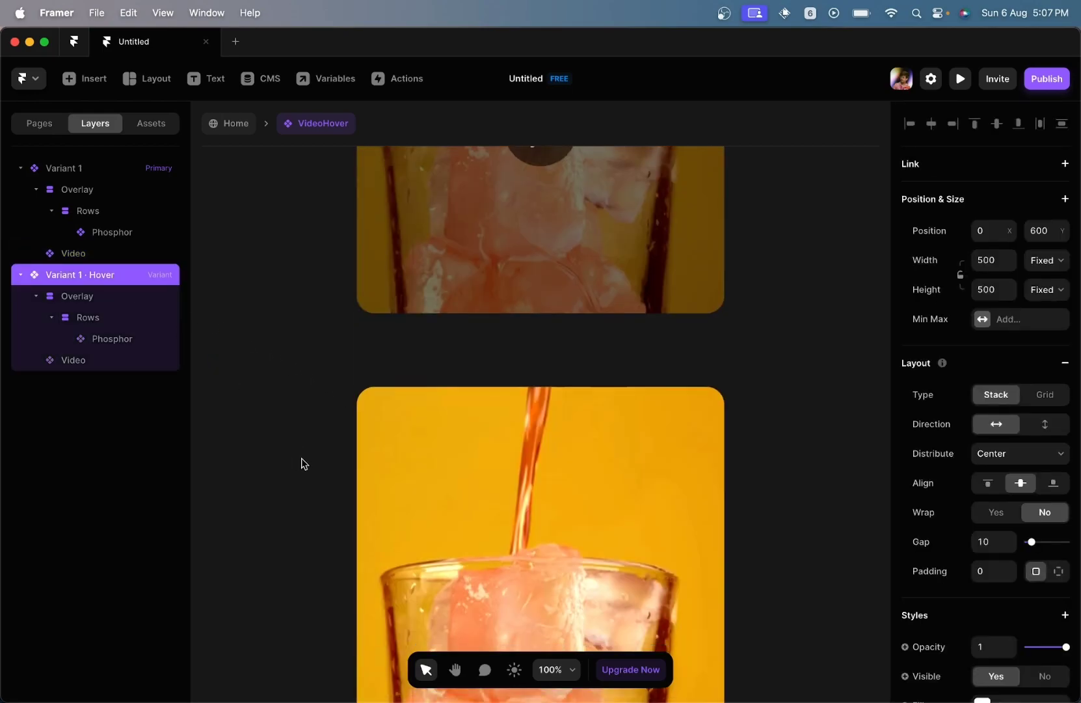
left_click(155, 366)
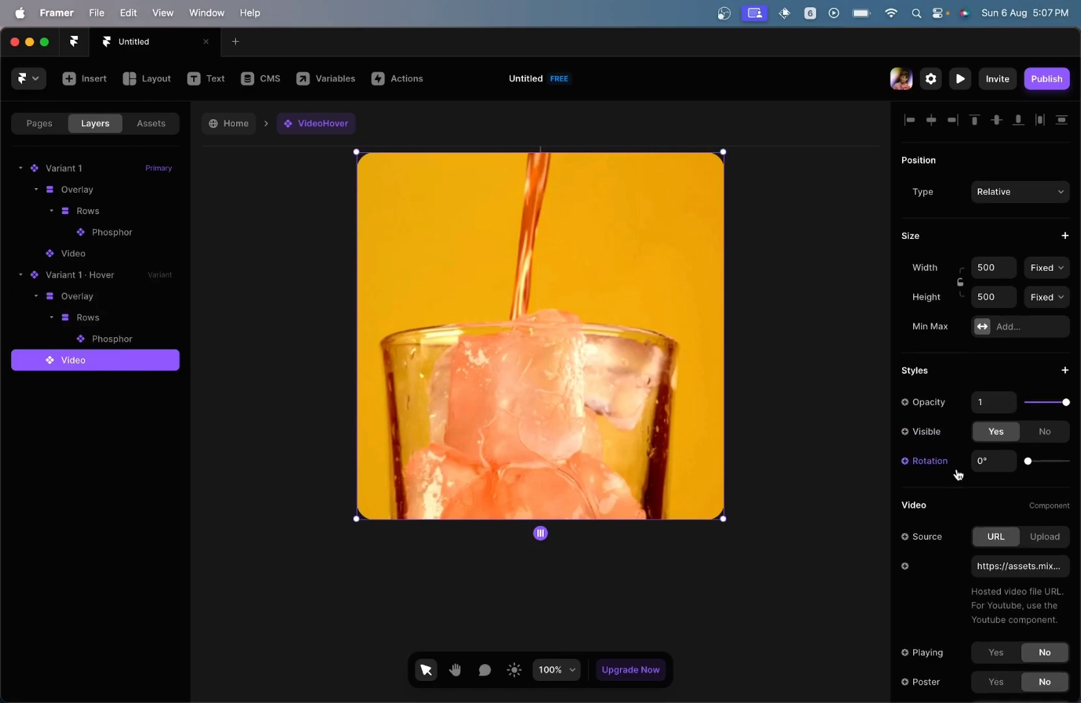
scroll(976, 449, "down", 3)
scroll(946, 481, "down", 4)
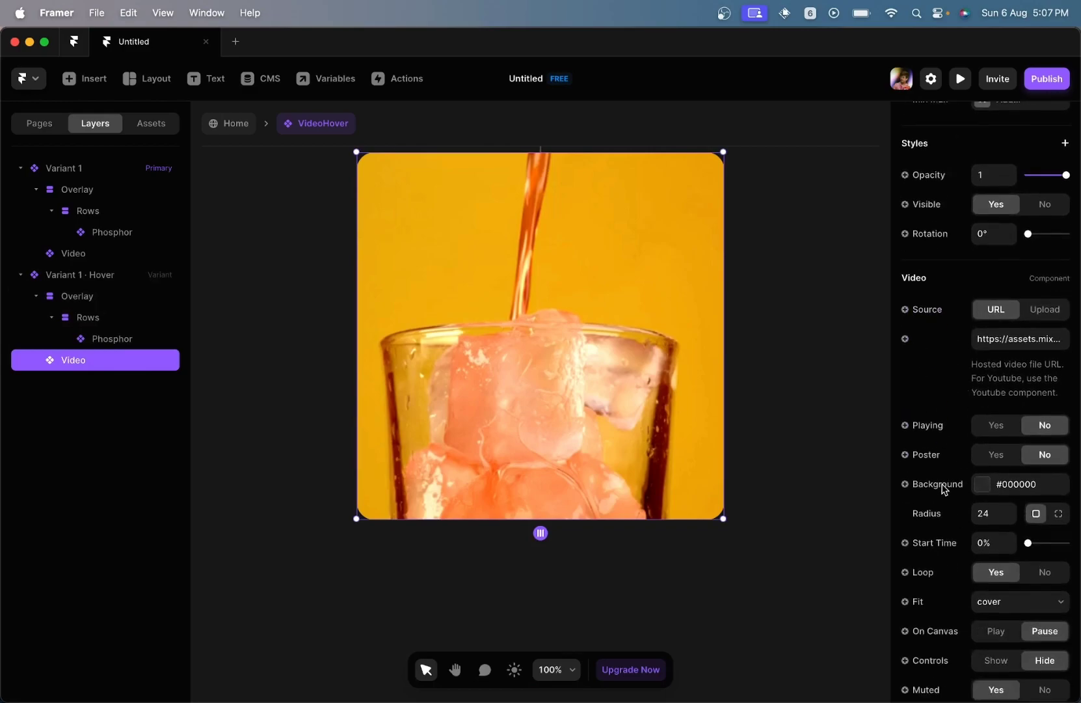
left_click(999, 417)
scroll(748, 412, "up", 5)
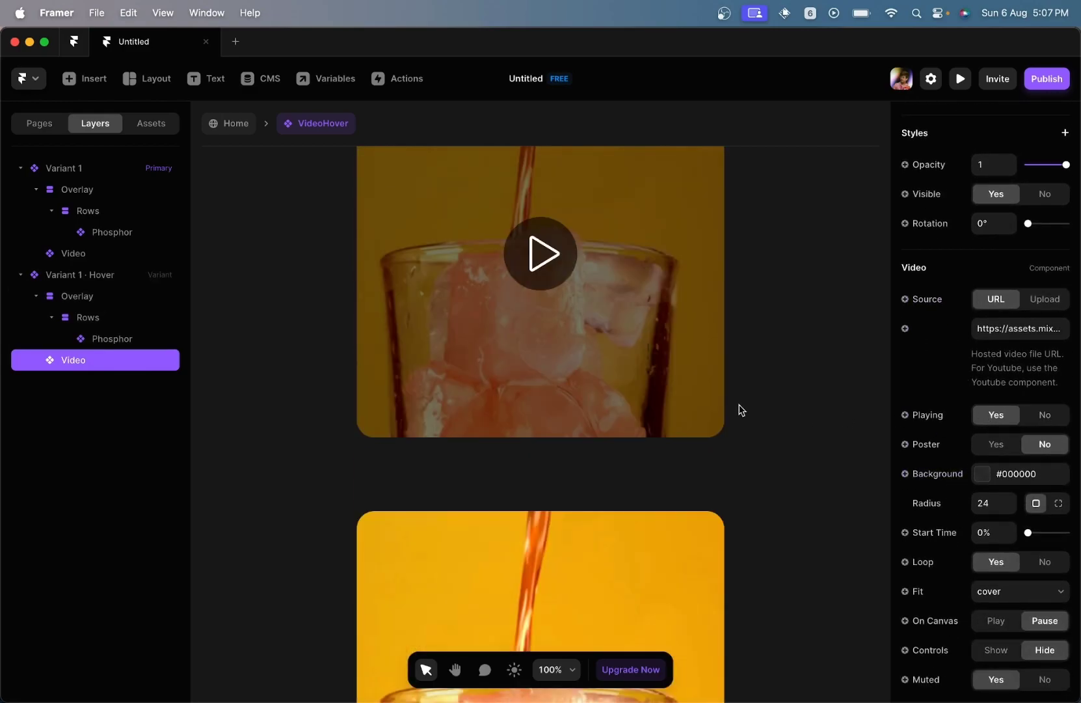
scroll(762, 387, "down", 2)
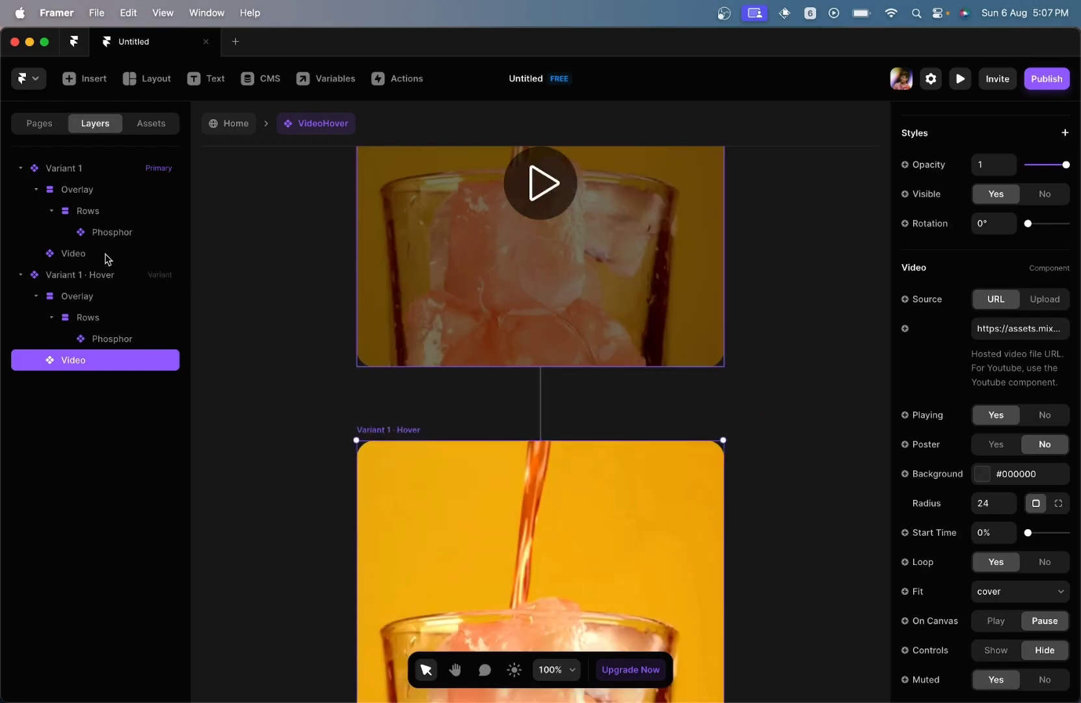
left_click(106, 254)
scroll(964, 437, "up", 2)
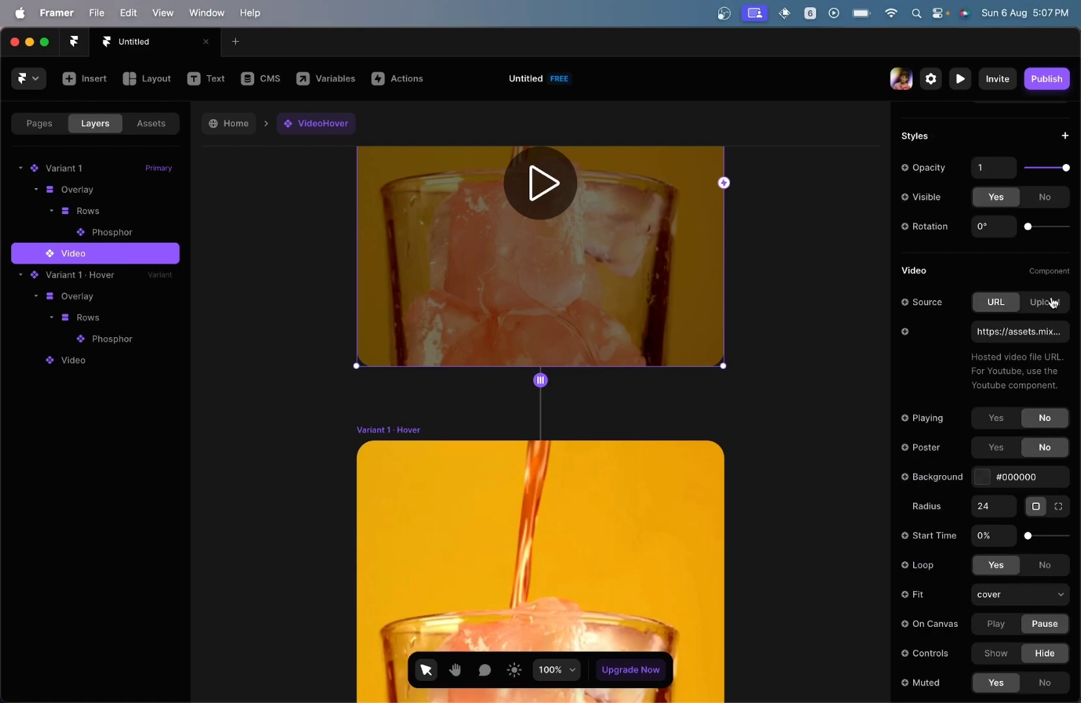
Step: Preview the Home page with the UI hidden and hover the video card to see it play
left_click(39, 123)
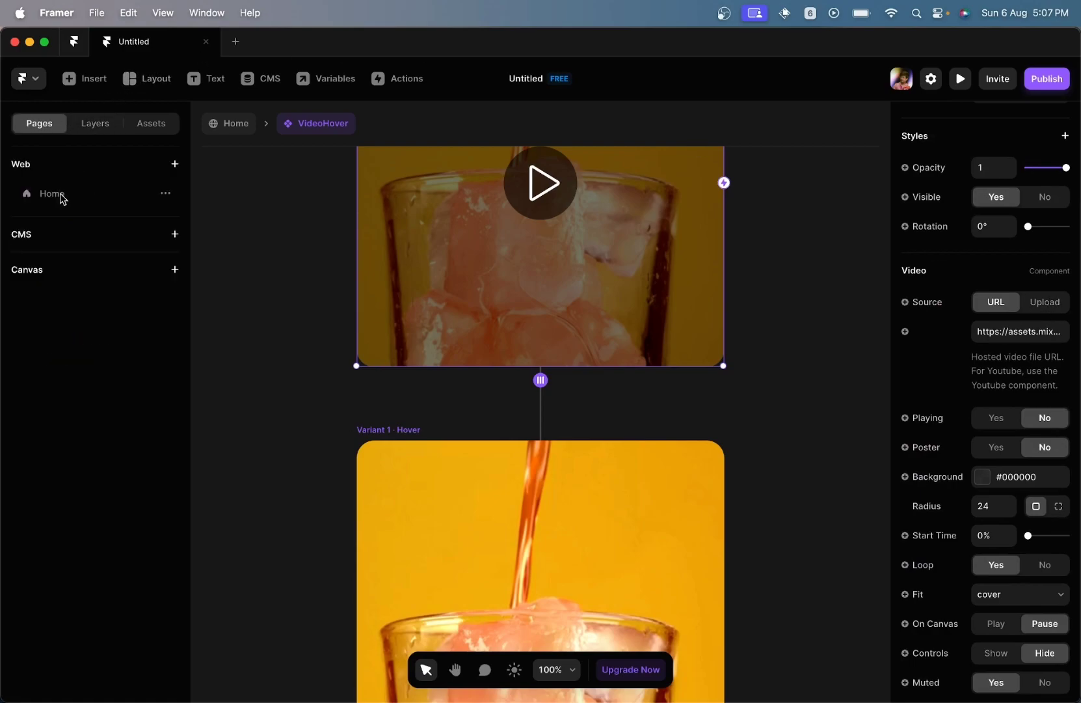
left_click(61, 194)
left_click(960, 79)
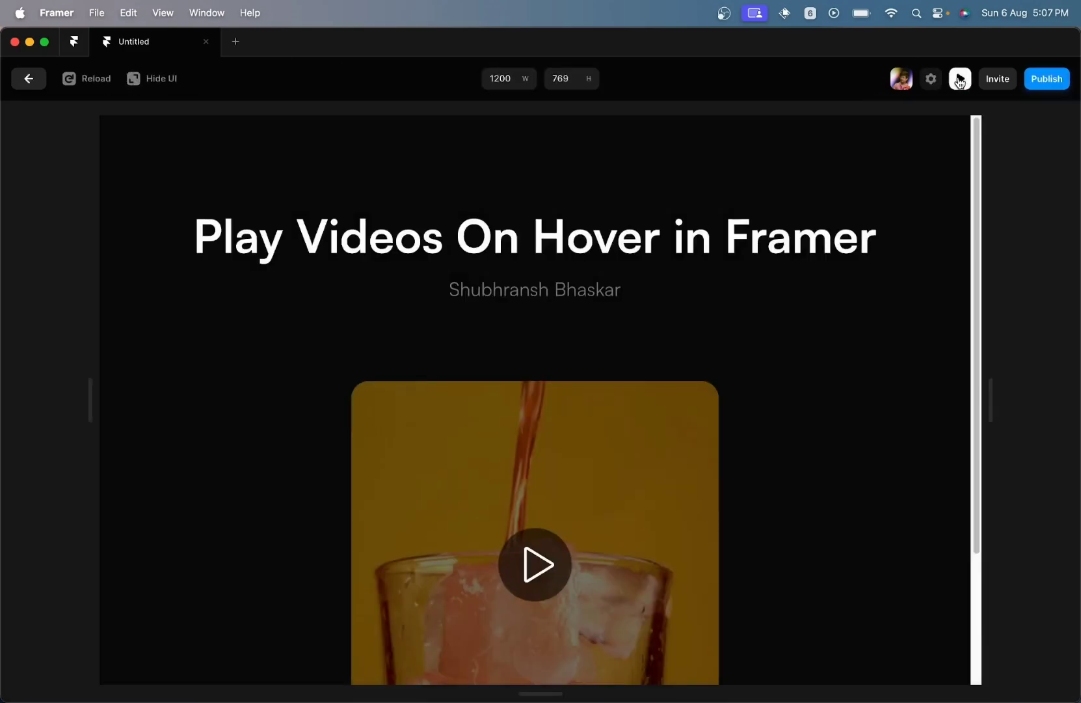
left_click(148, 79)
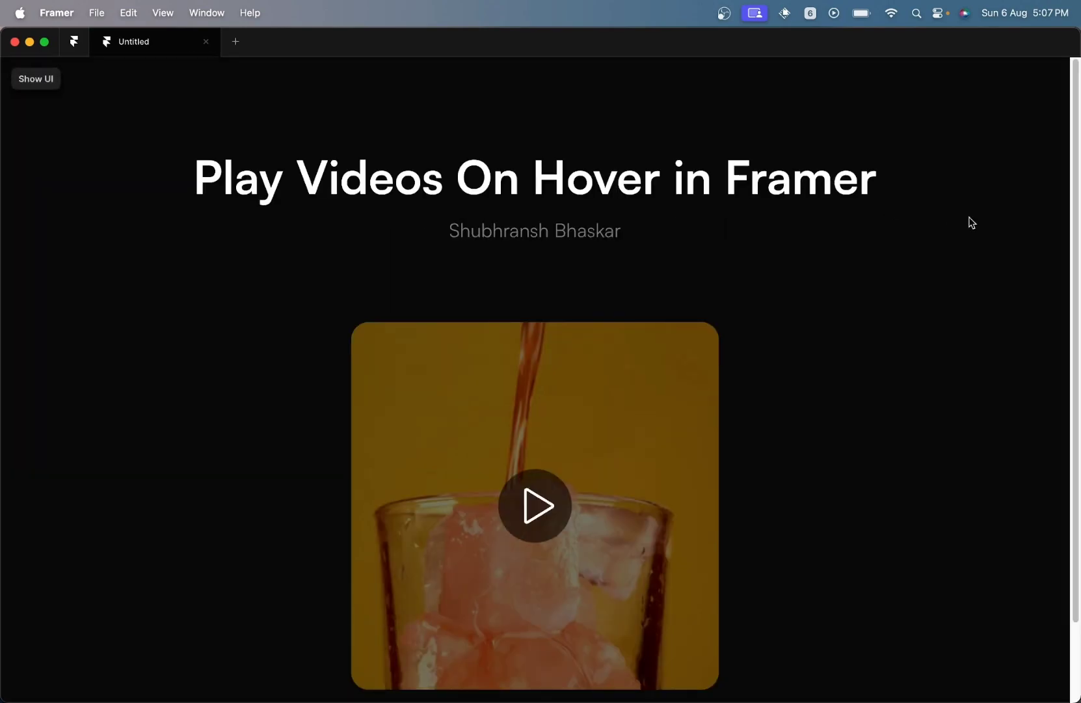
mouse_move(633, 331)
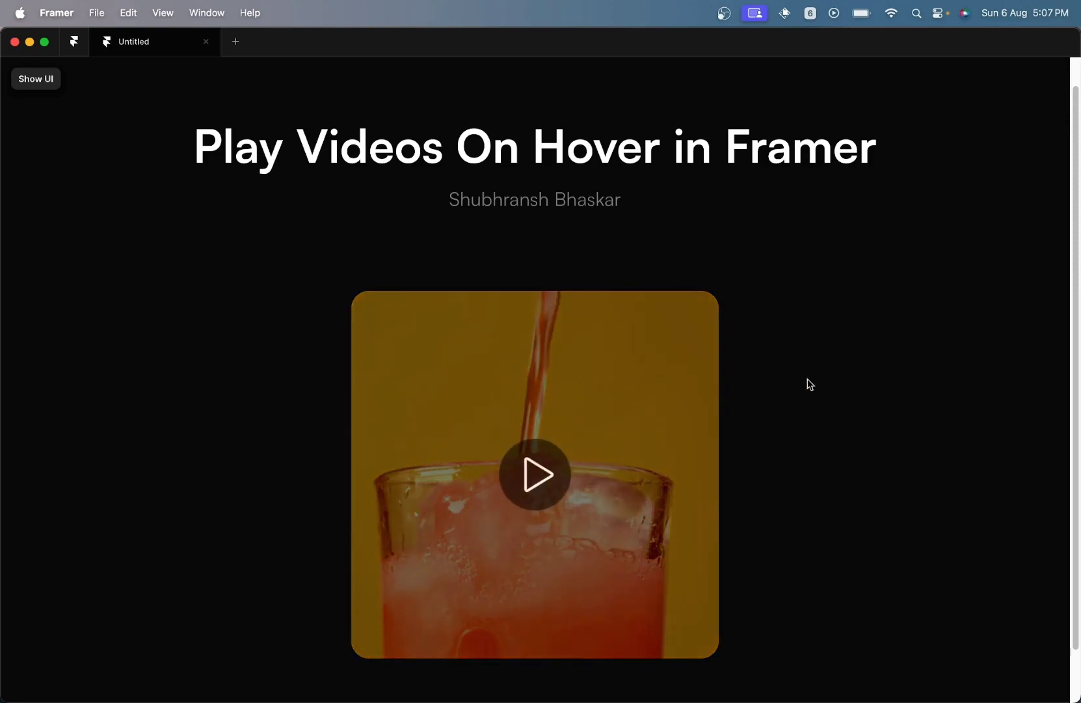
mouse_move(690, 394)
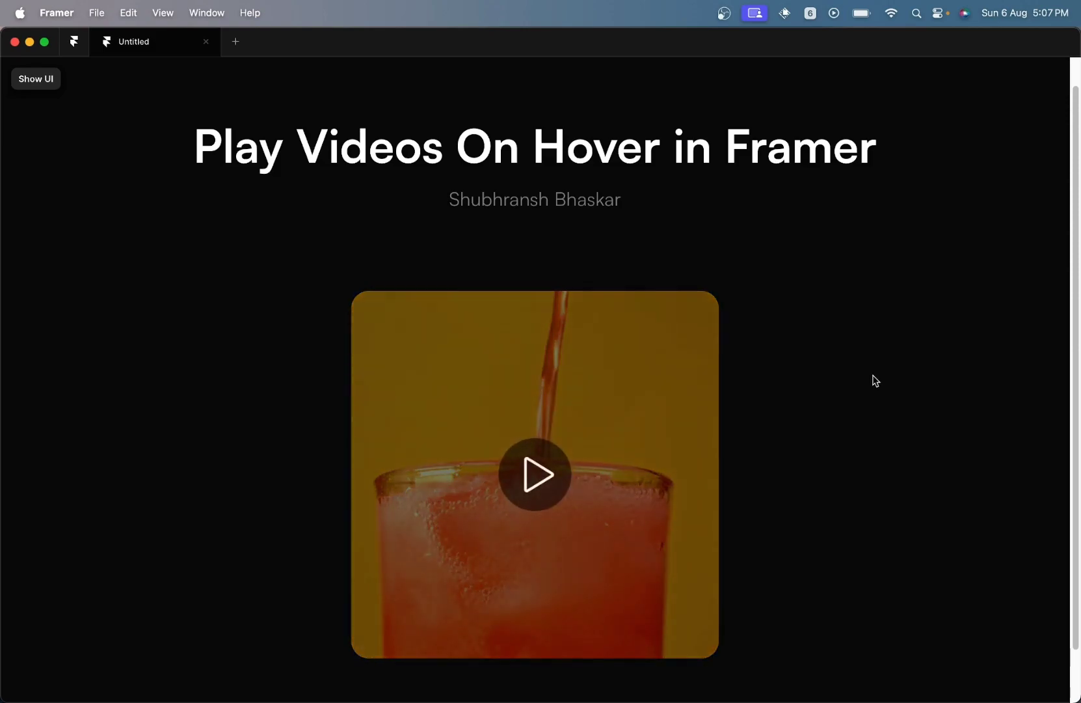
mouse_move(532, 407)
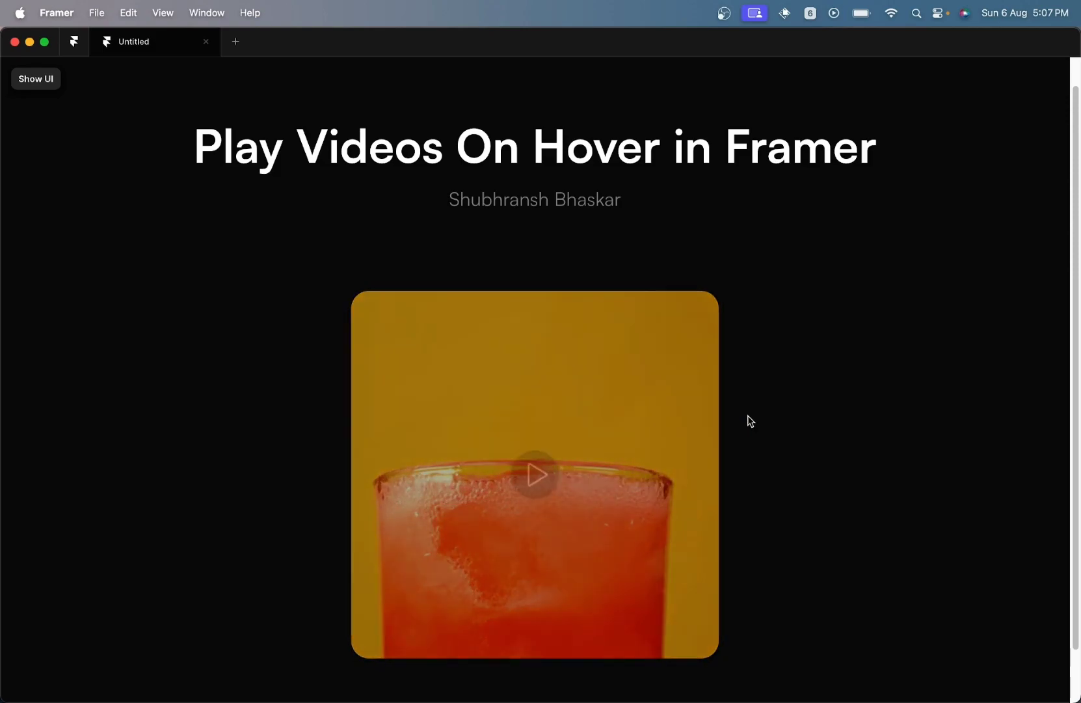